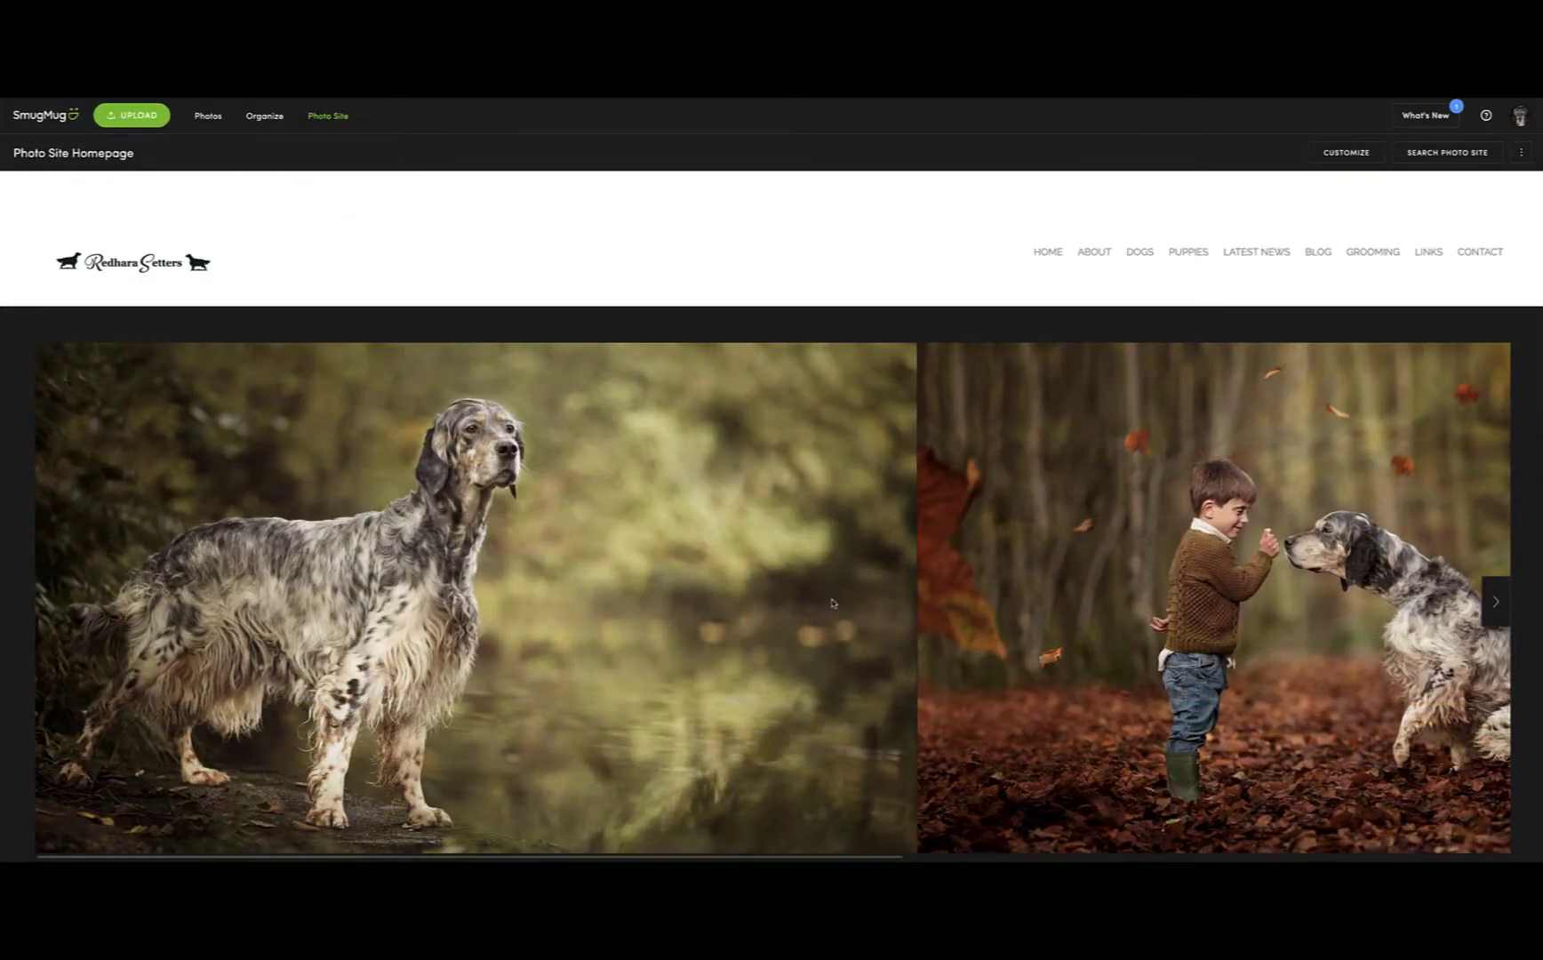
# Step: Dismiss the contact form, go to Edit My Profile and open Select Photo for the profile photo
pyautogui.click(1480, 252)
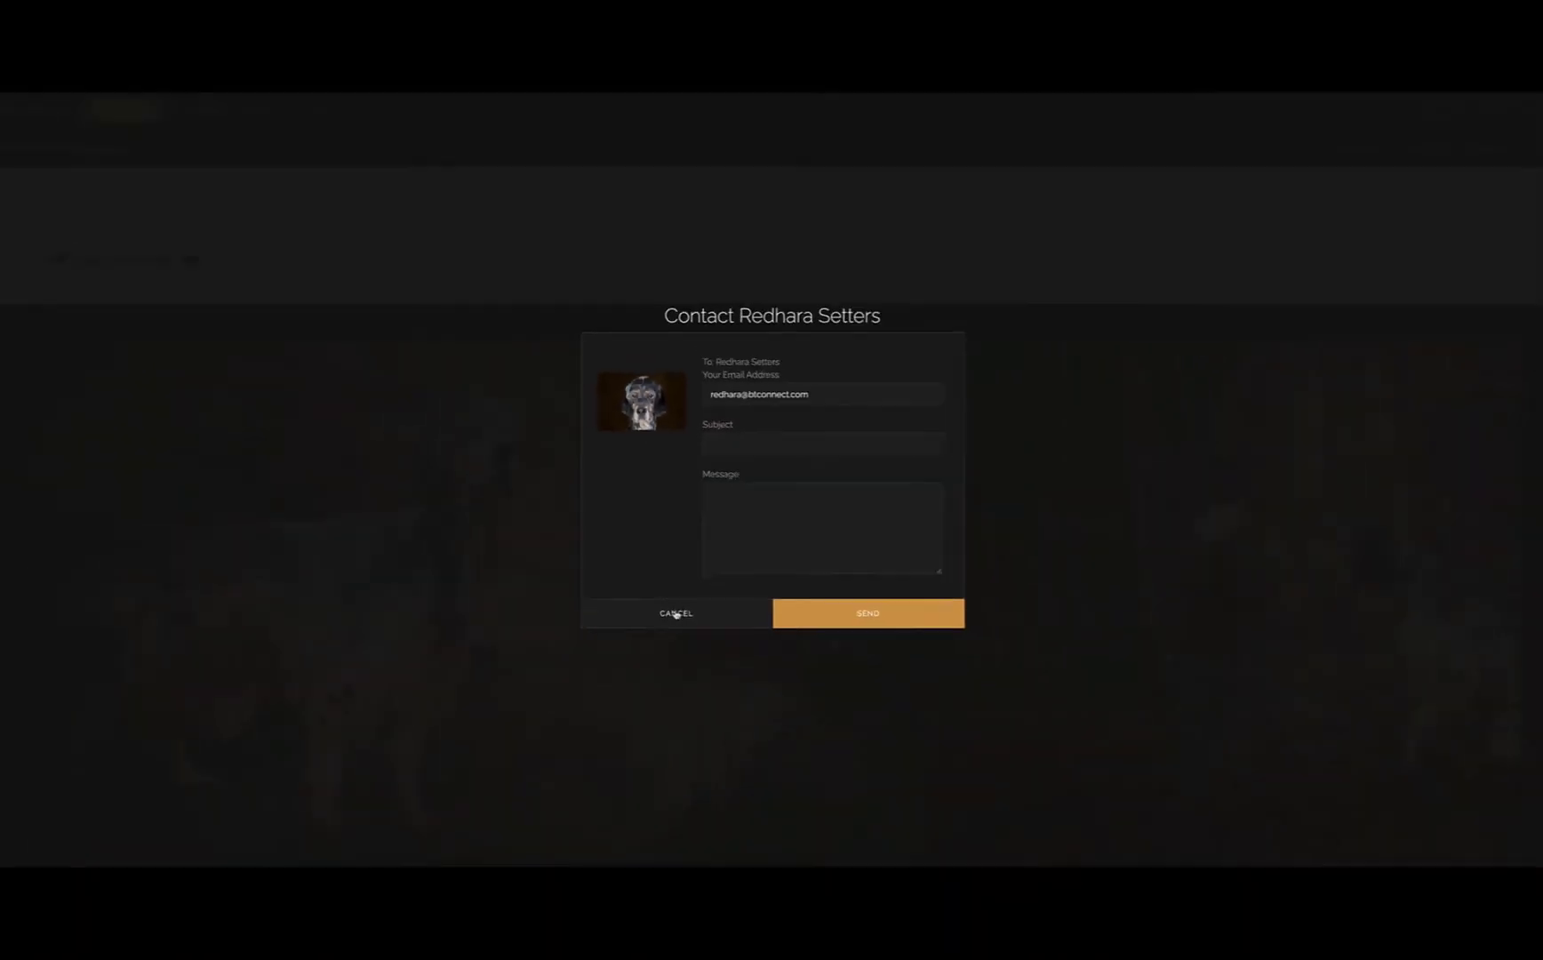
pyautogui.click(677, 613)
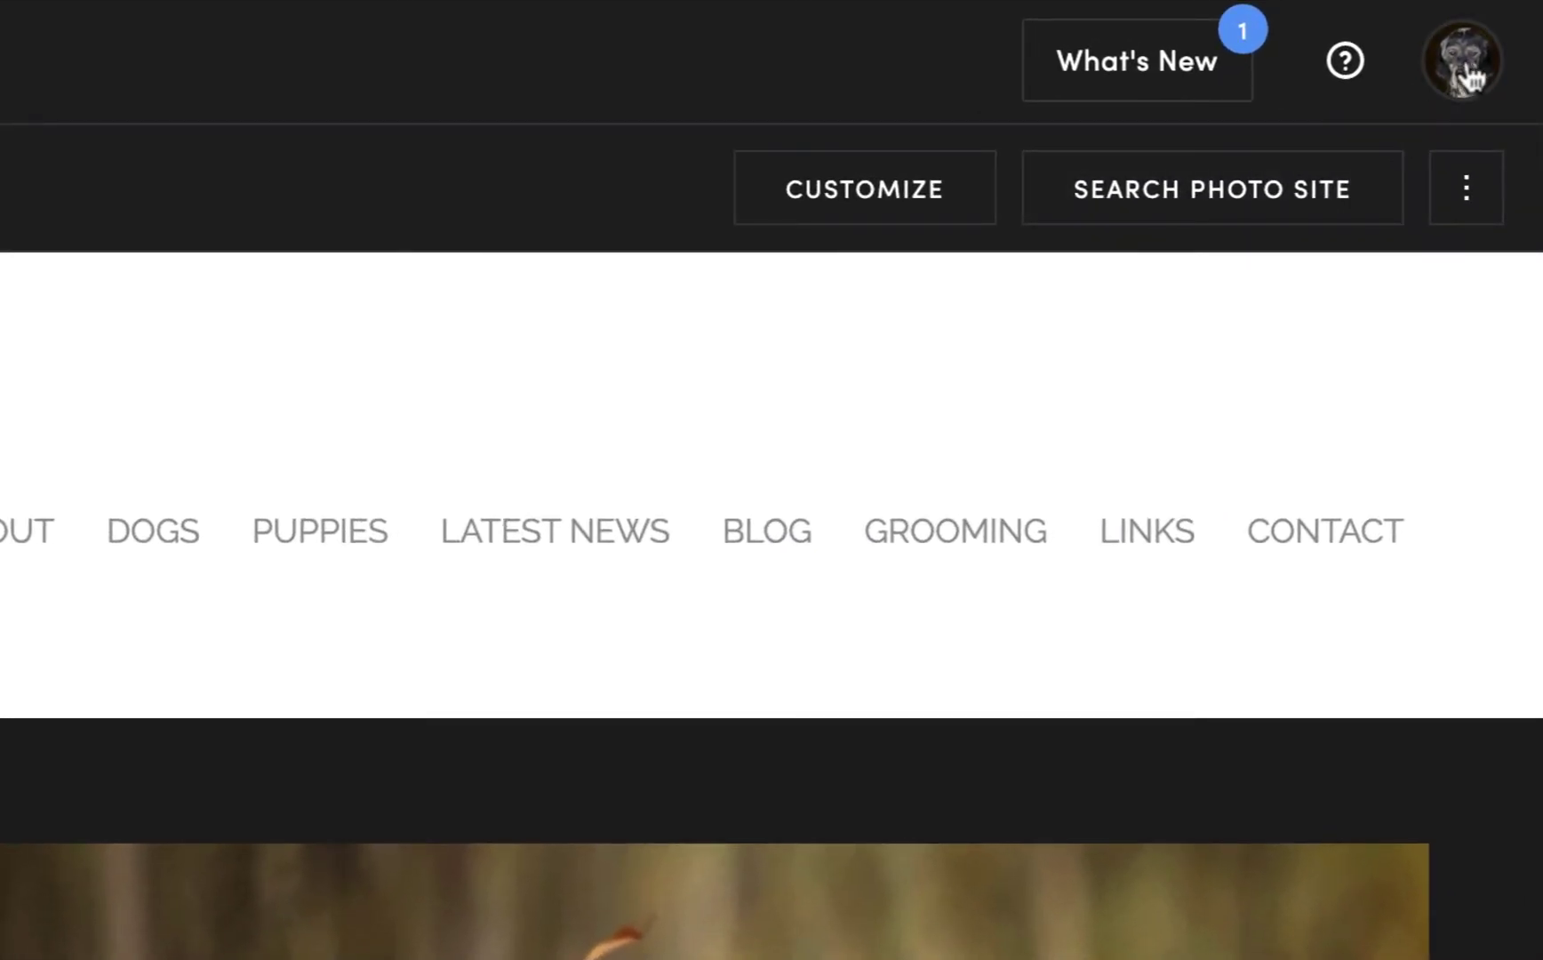
pyautogui.click(1468, 78)
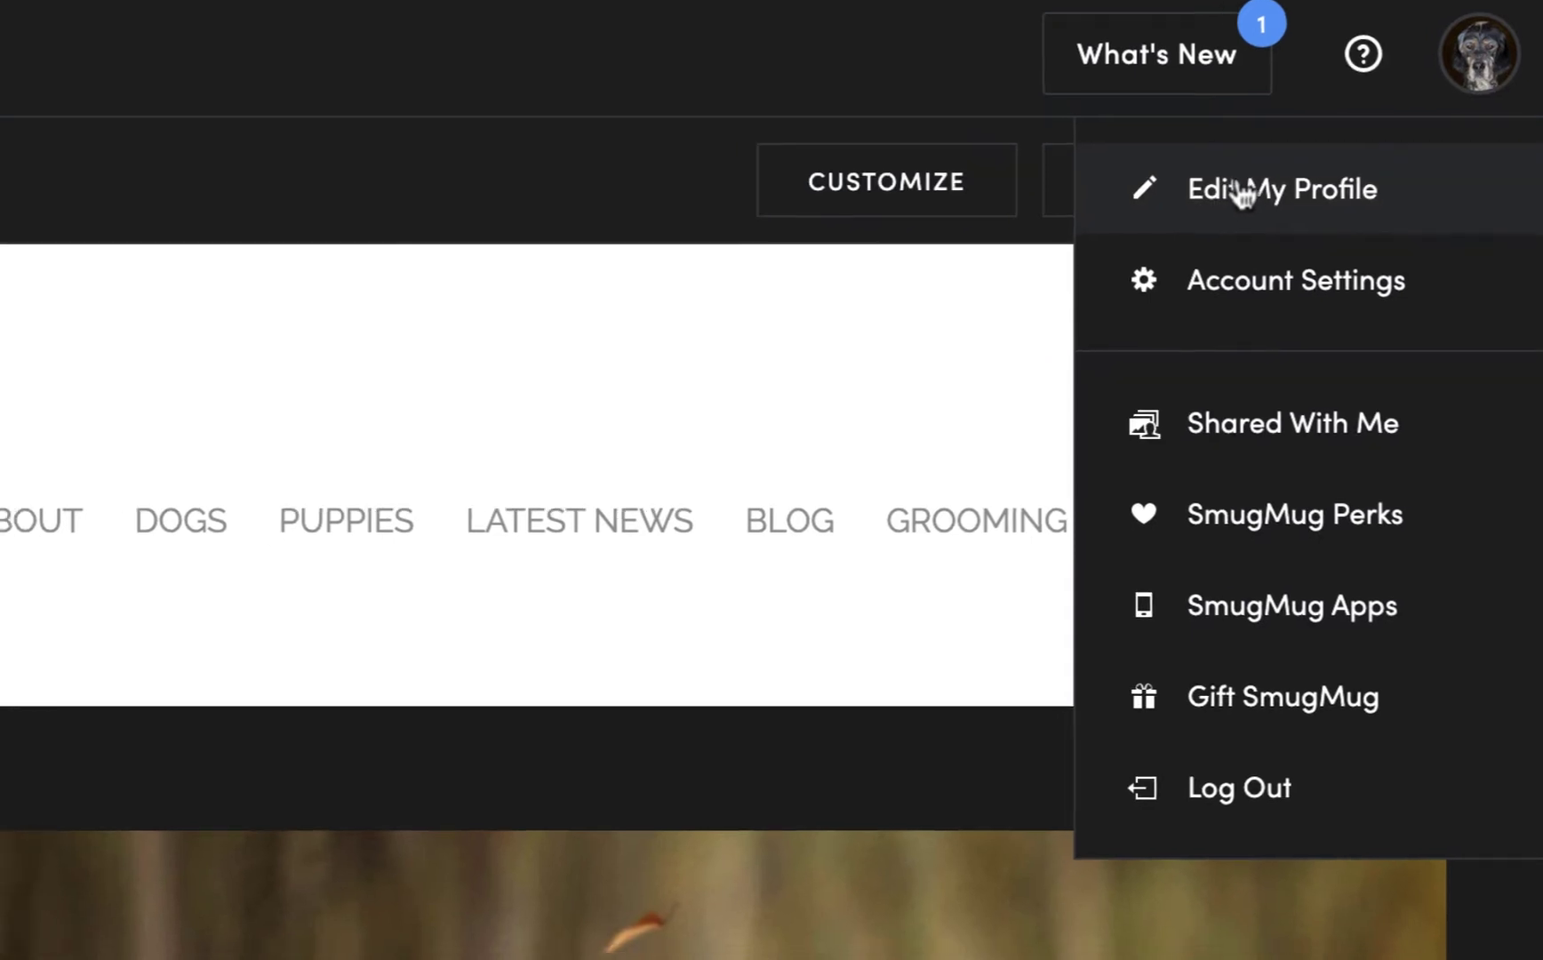
pyautogui.click(1240, 194)
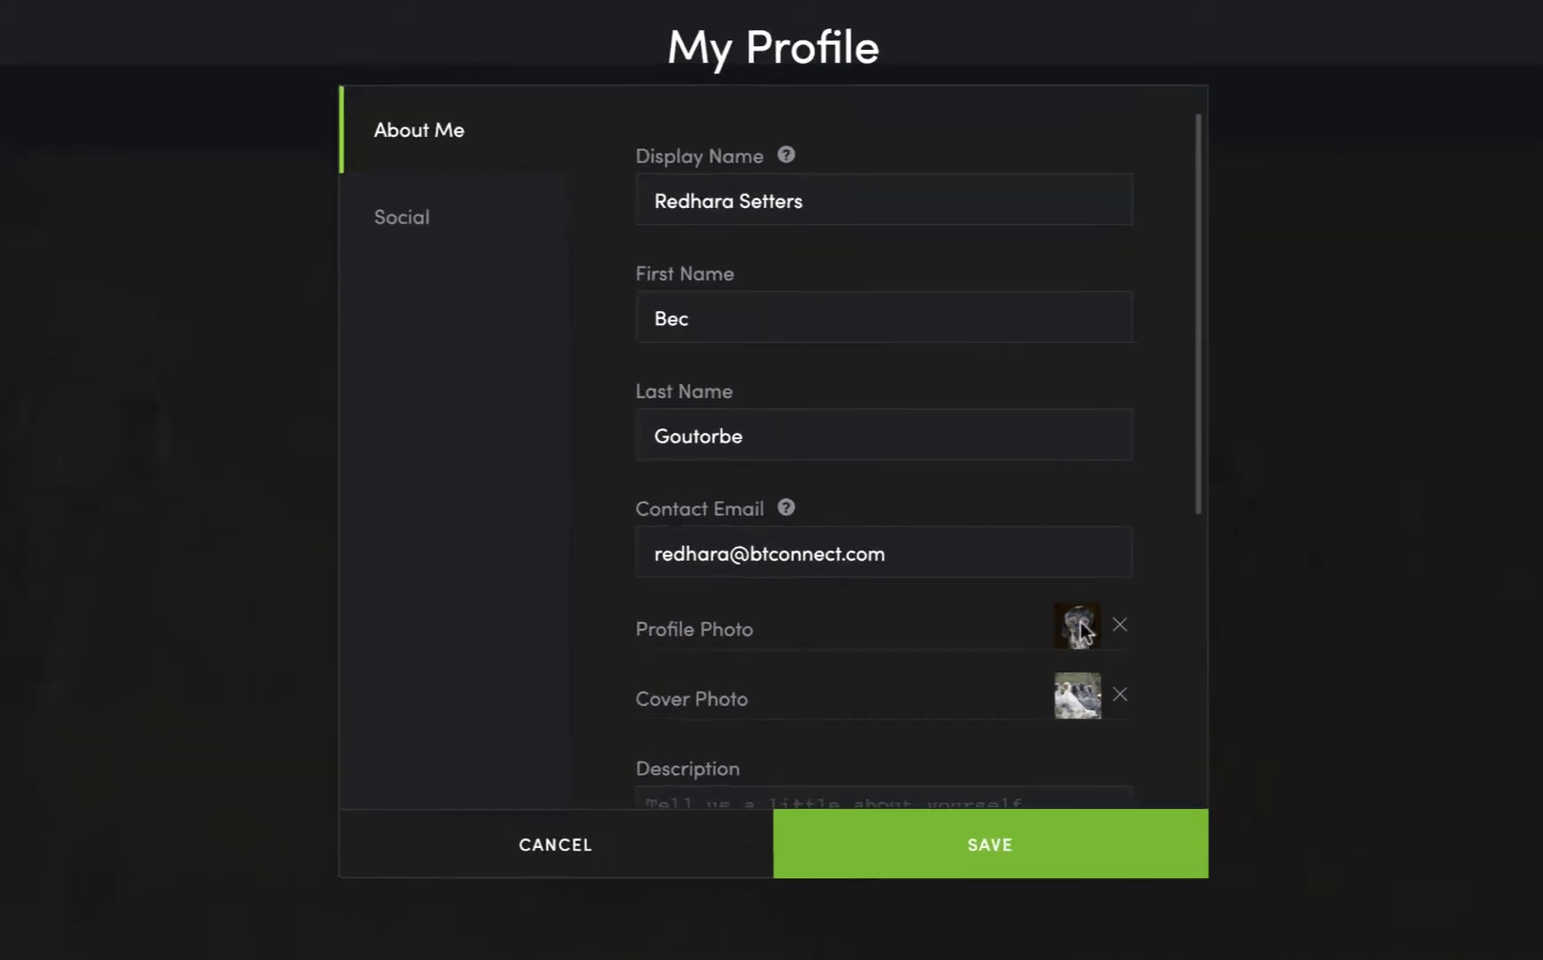
pyautogui.click(1080, 629)
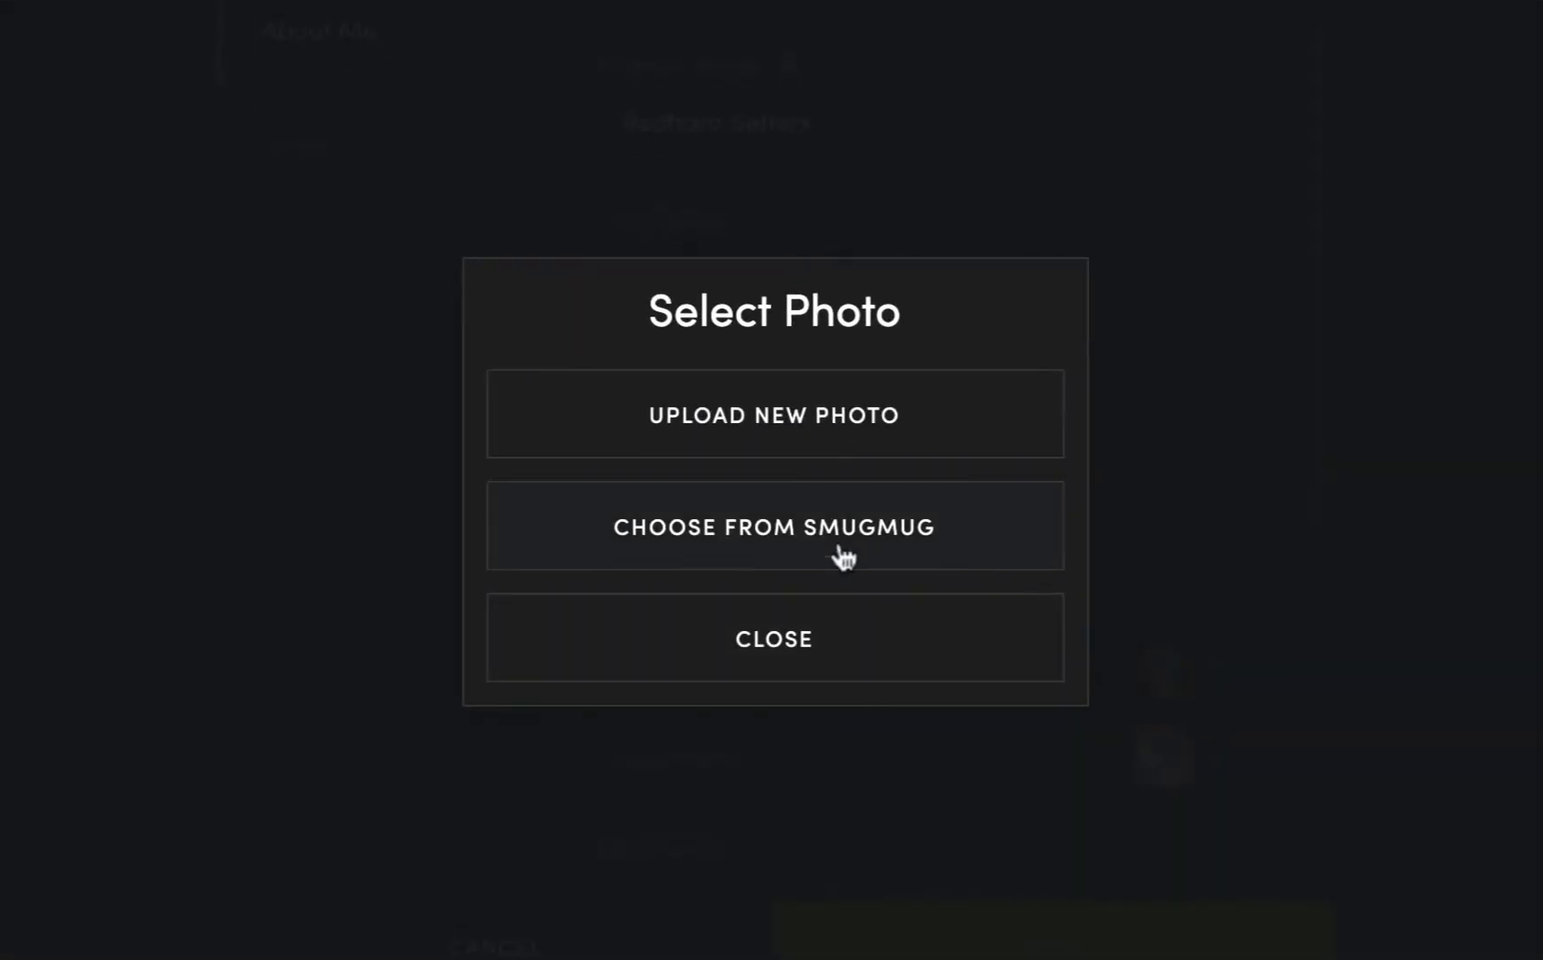
# Step: Set the dark-background portrait from Redhara Dogs > Gertie -English Setter as the profile photo
pyautogui.click(782, 533)
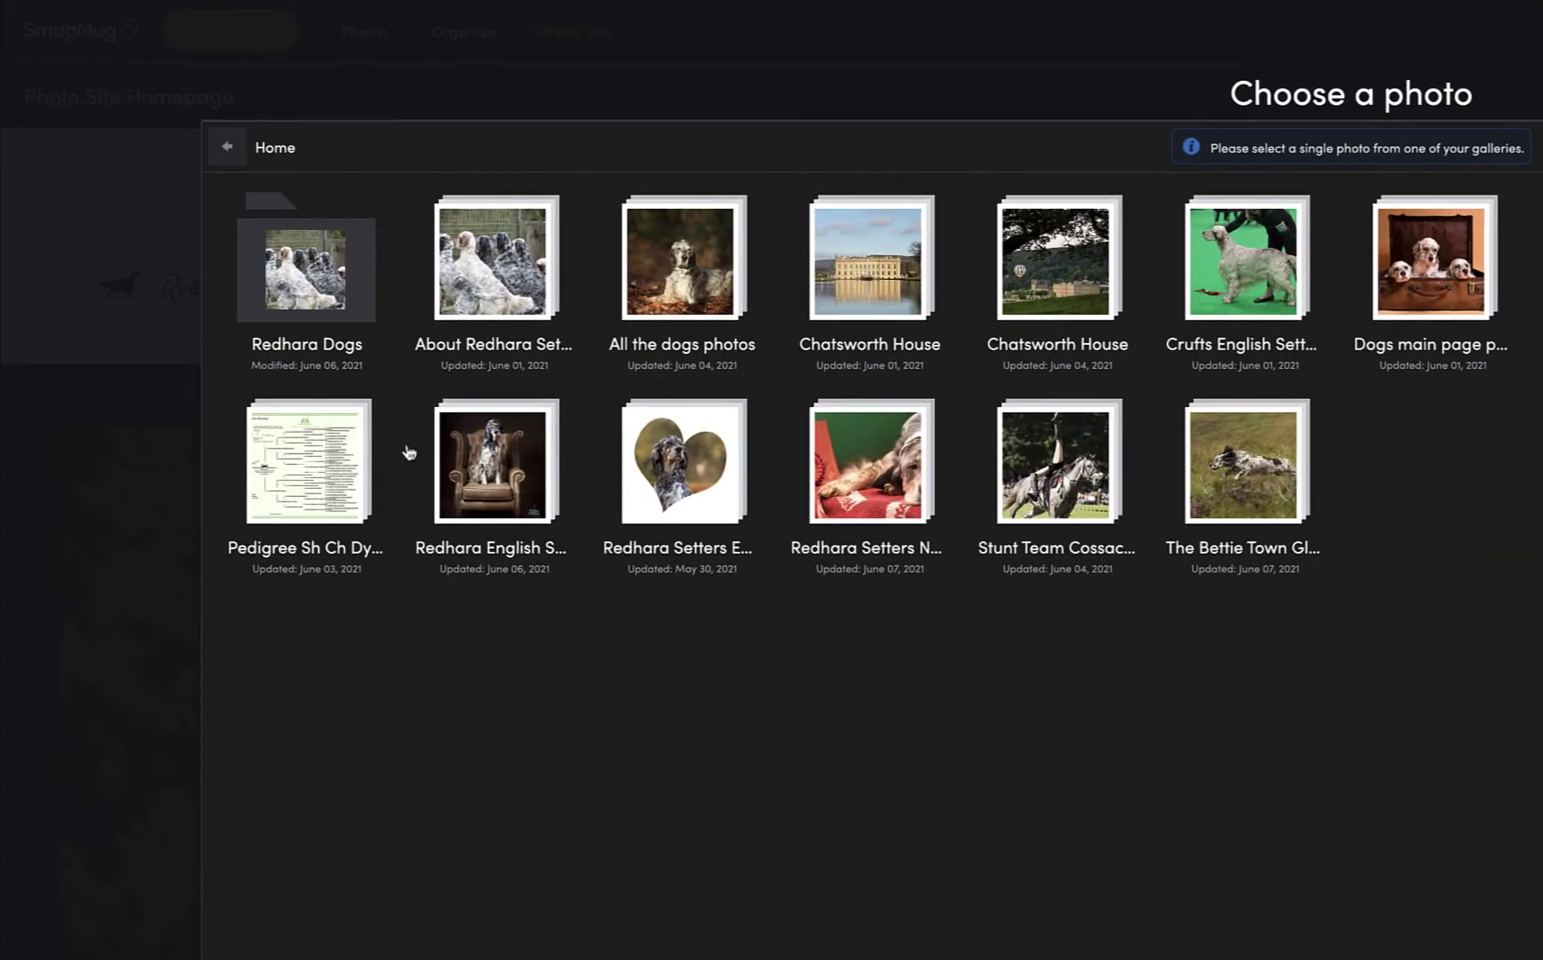
pyautogui.click(320, 286)
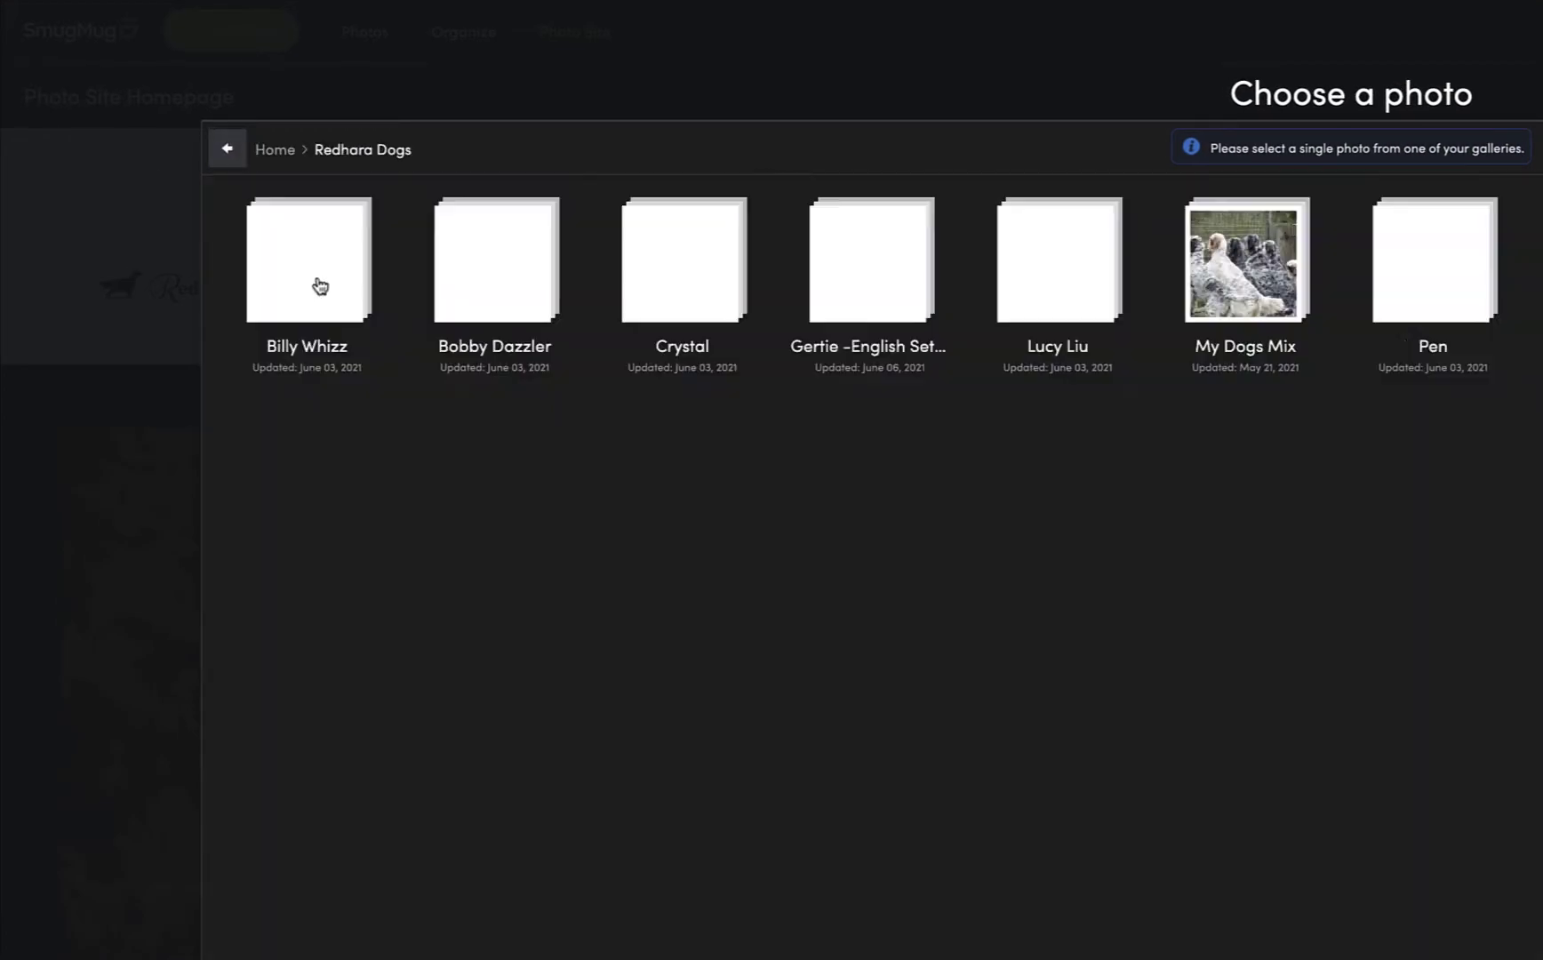
pyautogui.click(873, 287)
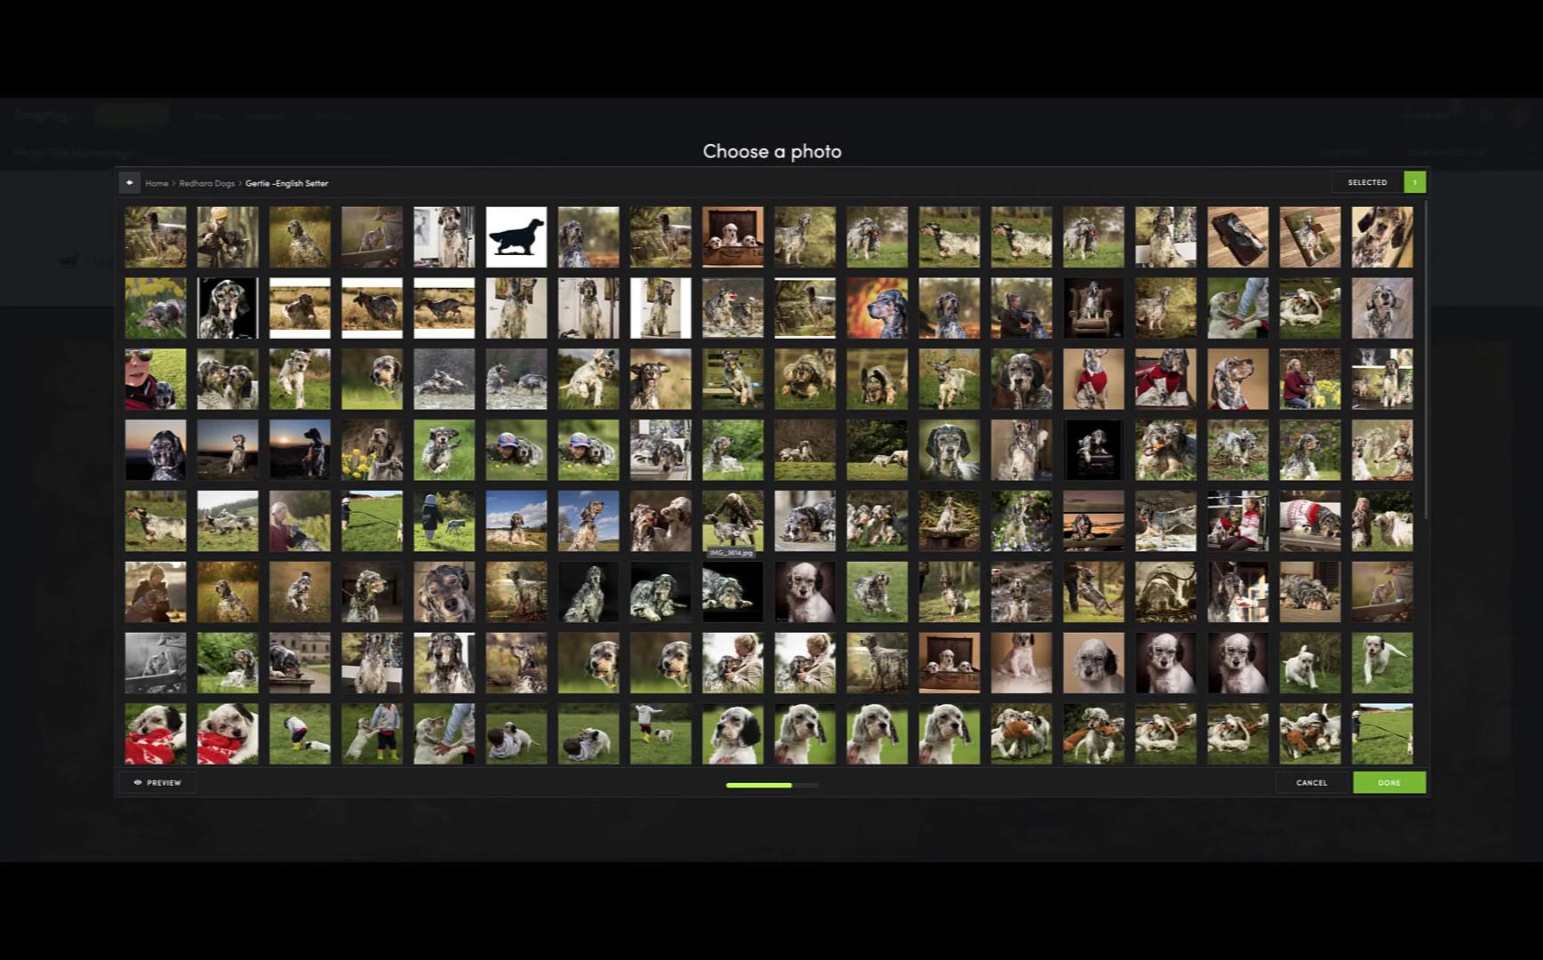
pyautogui.scroll(-5, 774, 485)
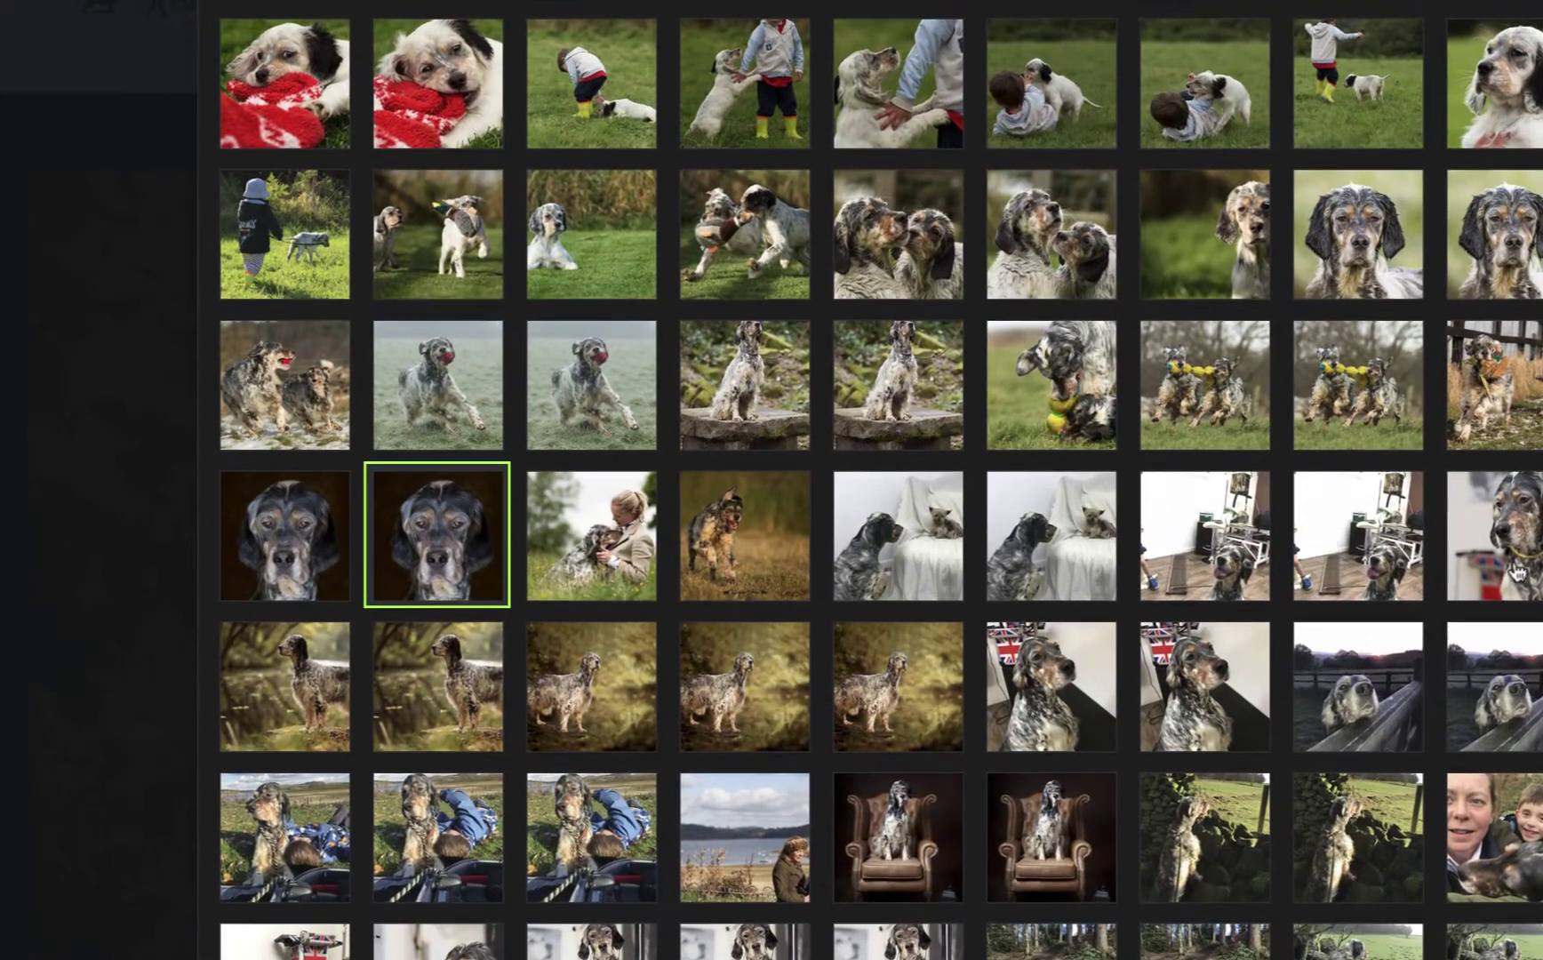
pyautogui.scroll(-3, 1223, 558)
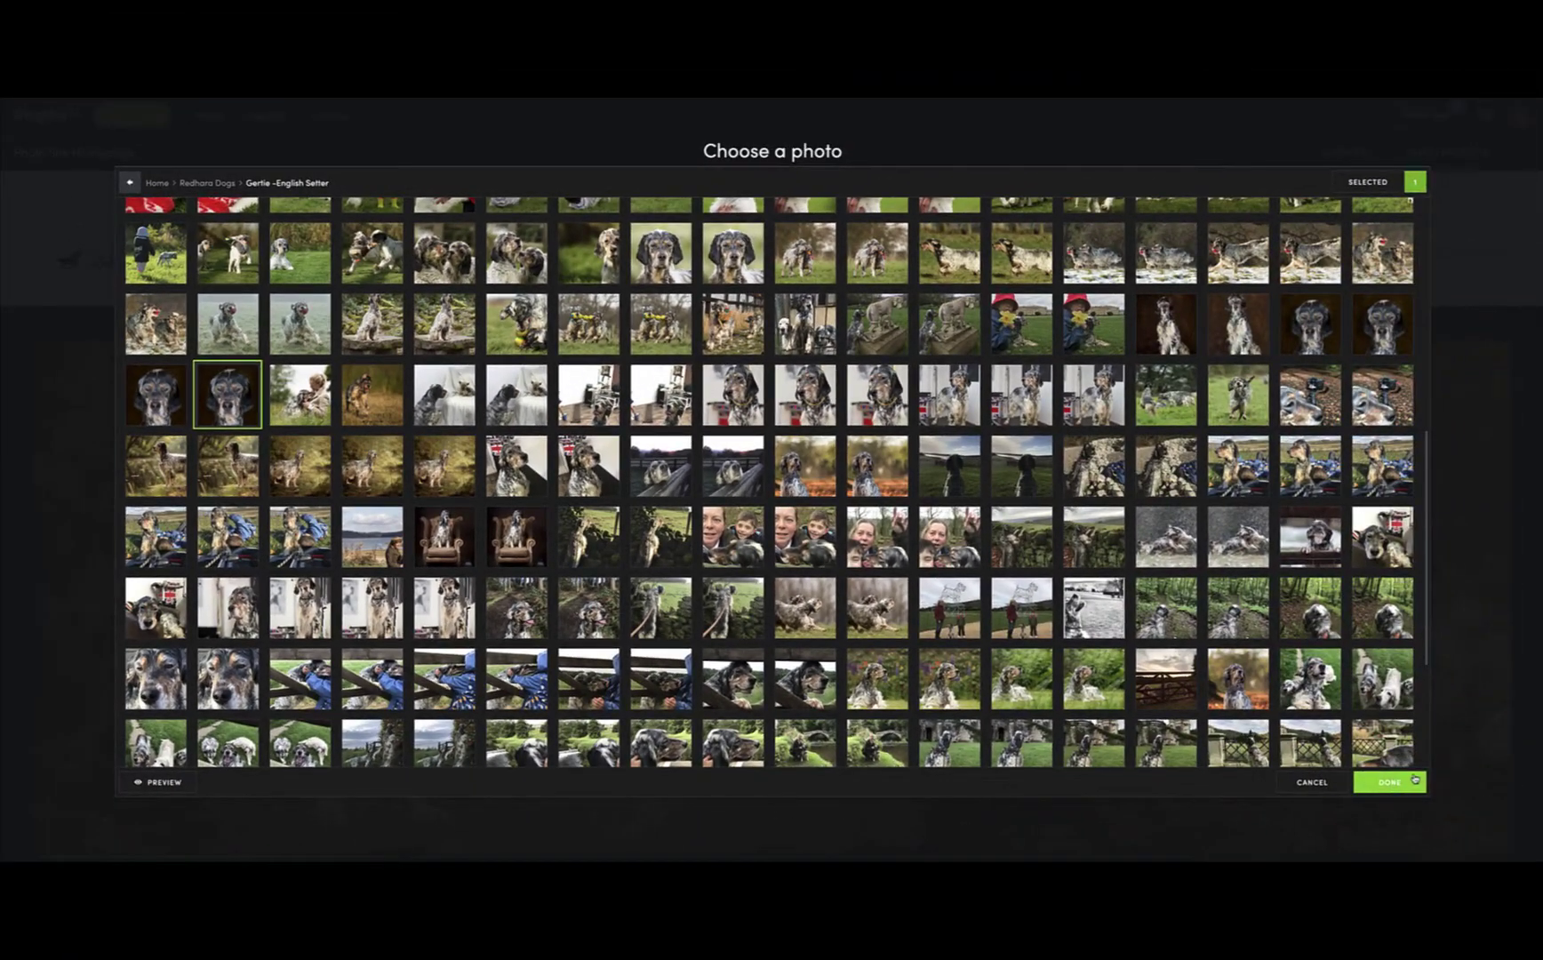
pyautogui.click(1408, 780)
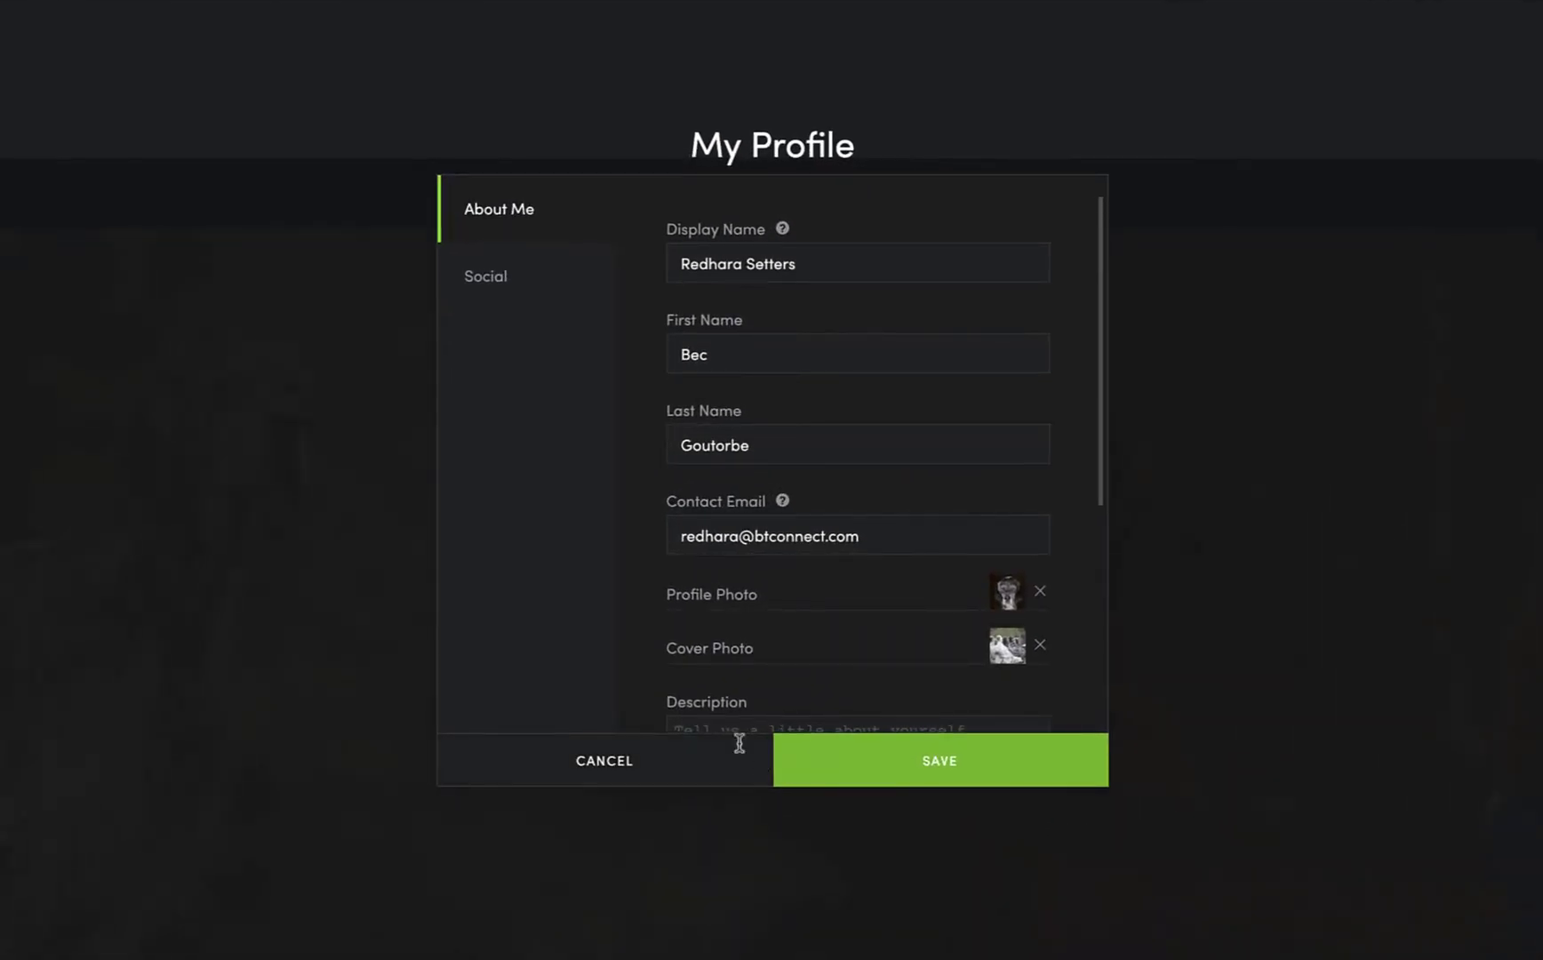
# Step: Review the profile's Social link fields, then save the My Profile changes
pyautogui.click(487, 283)
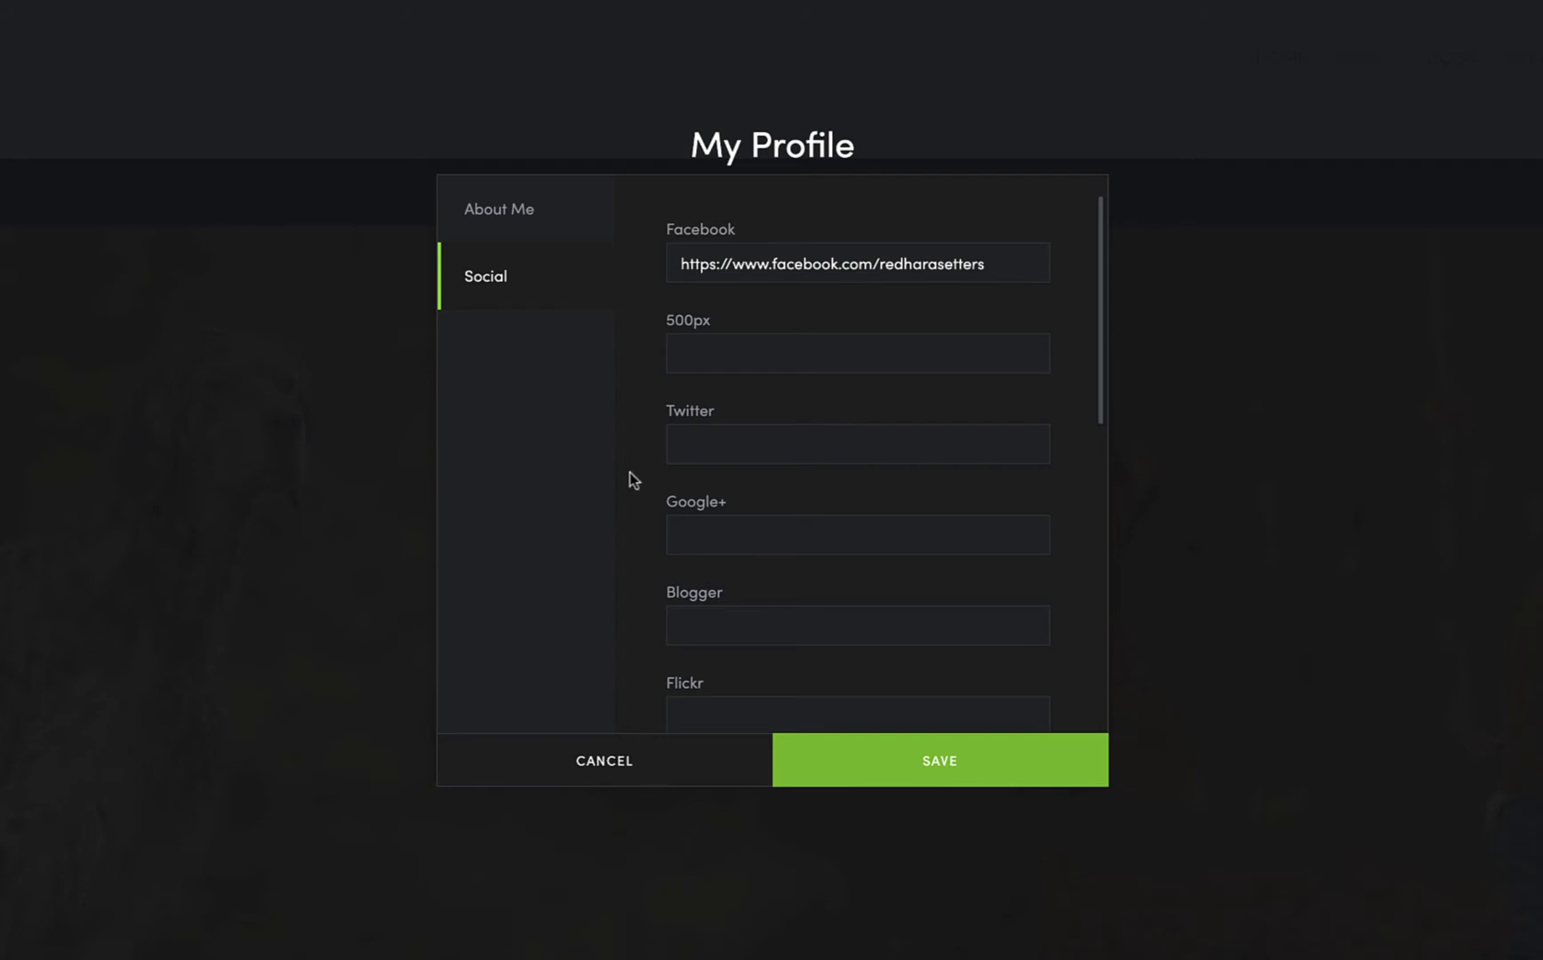
pyautogui.scroll(-5, 642, 486)
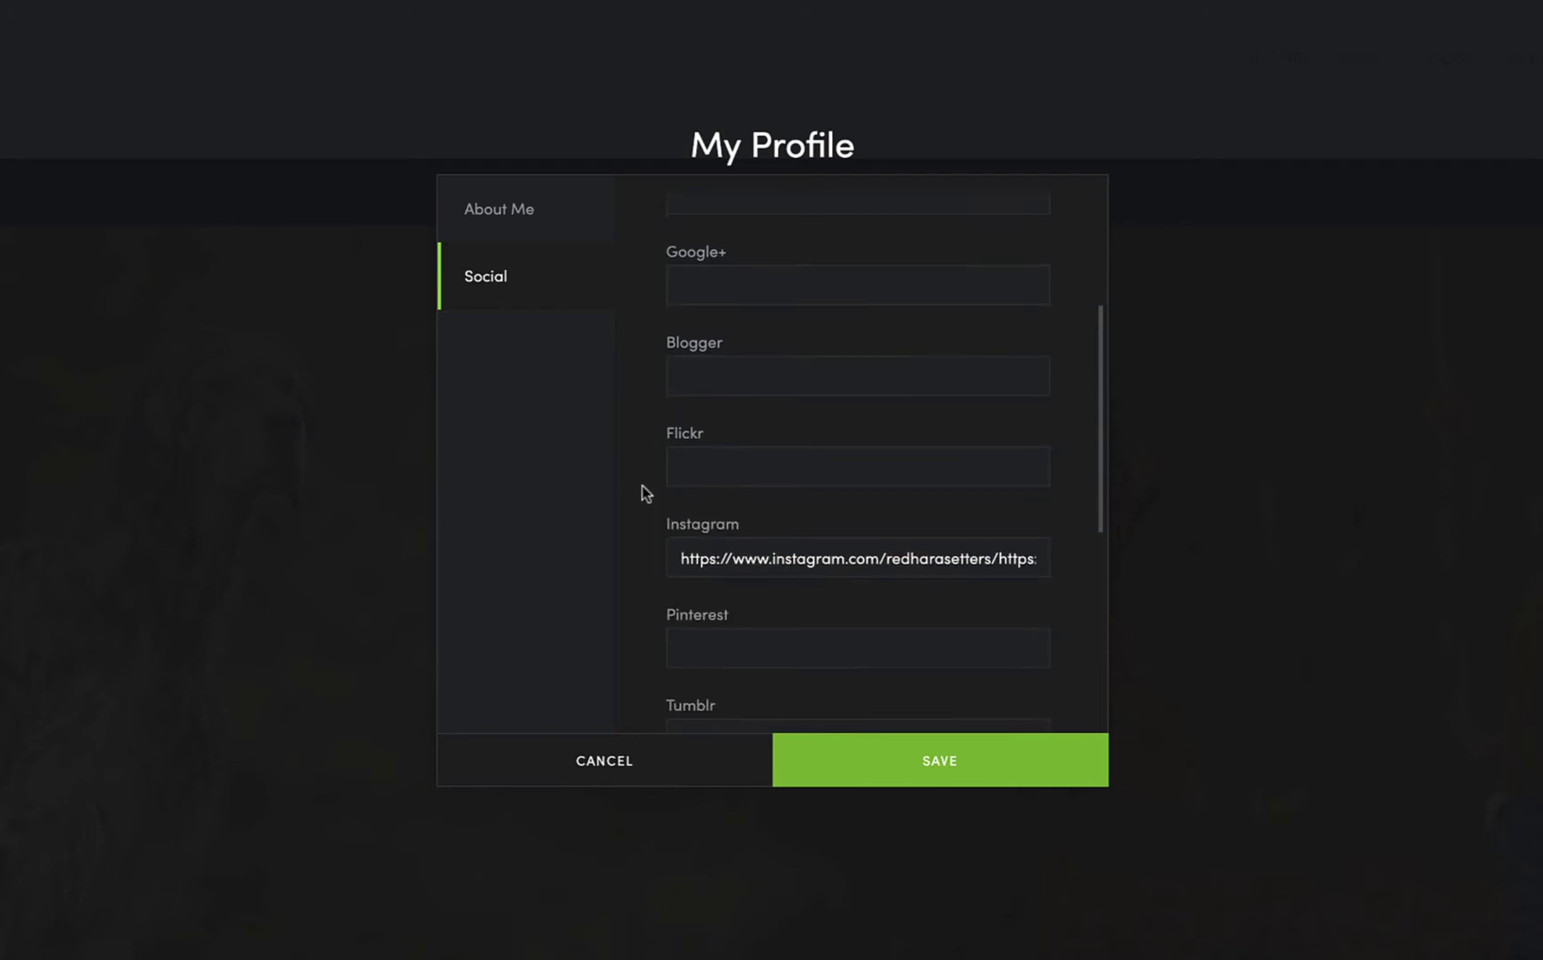
pyautogui.scroll(-4, 642, 487)
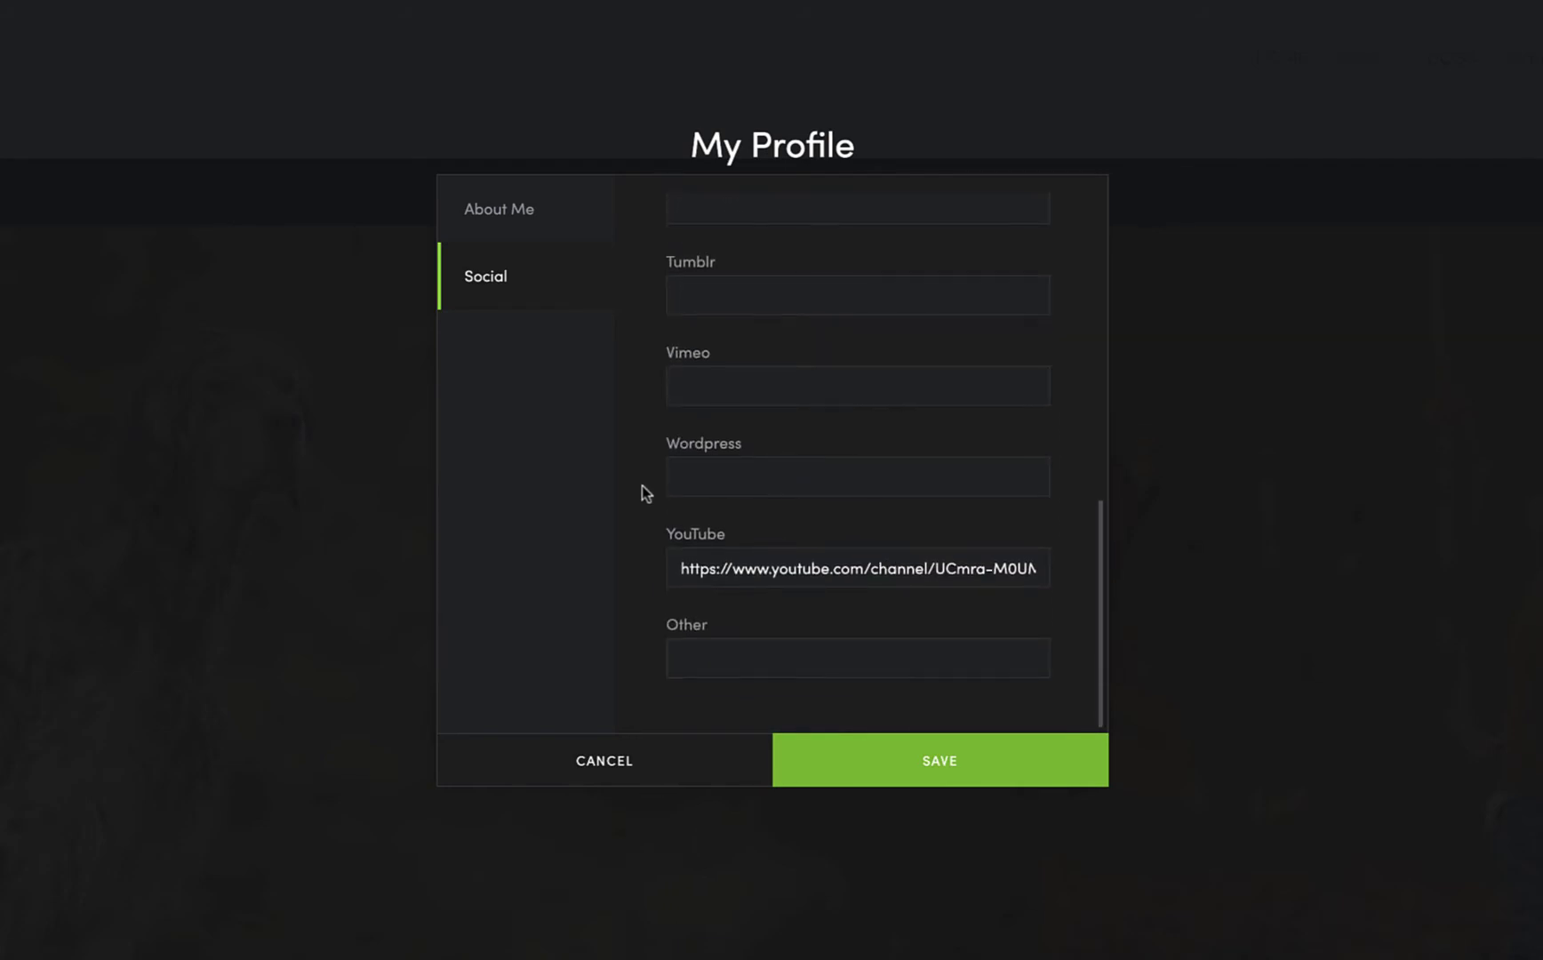
pyautogui.scroll(3, 642, 486)
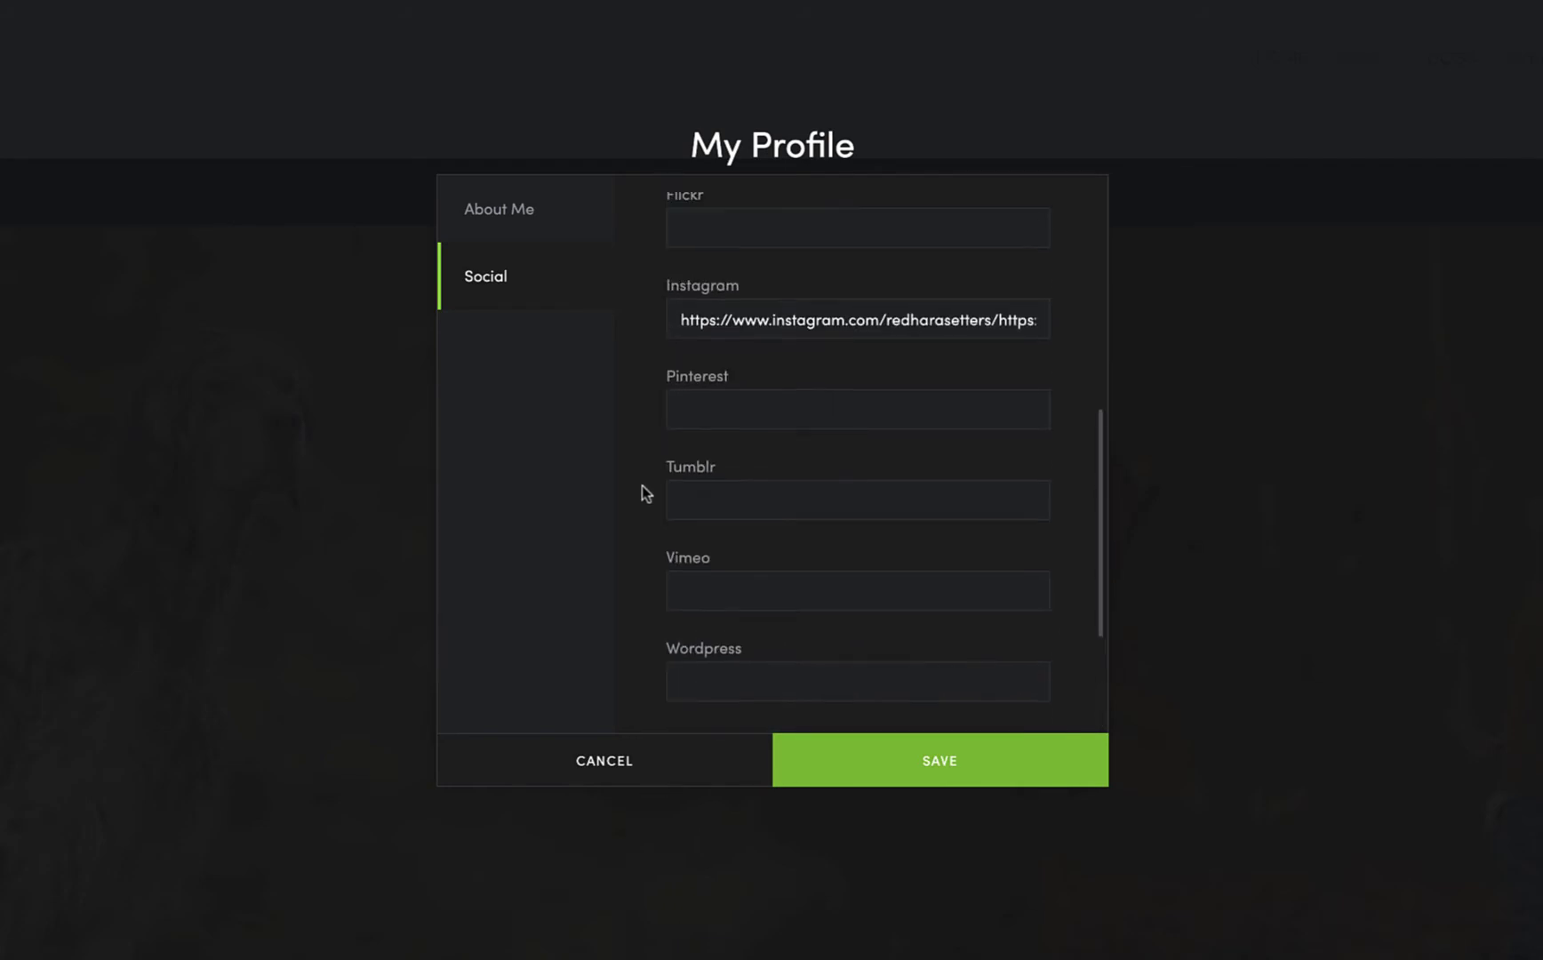
pyautogui.click(888, 770)
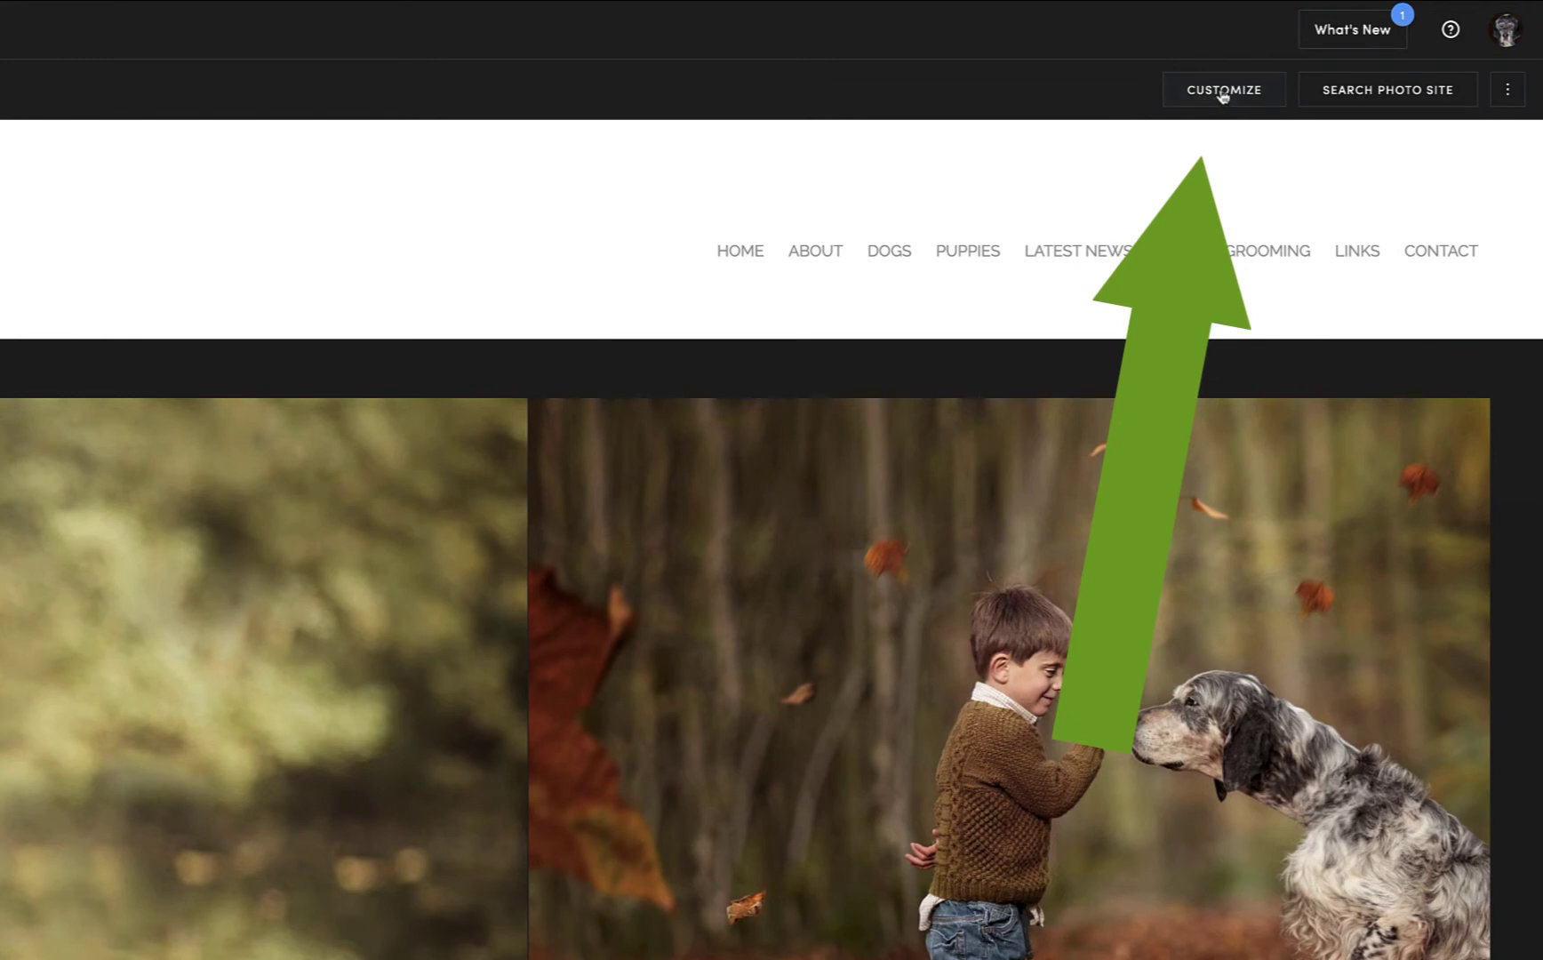
# Step: In site customization, drag a Navigation Button block between the slideshow and the Redhara Setters heading
pyautogui.click(1223, 93)
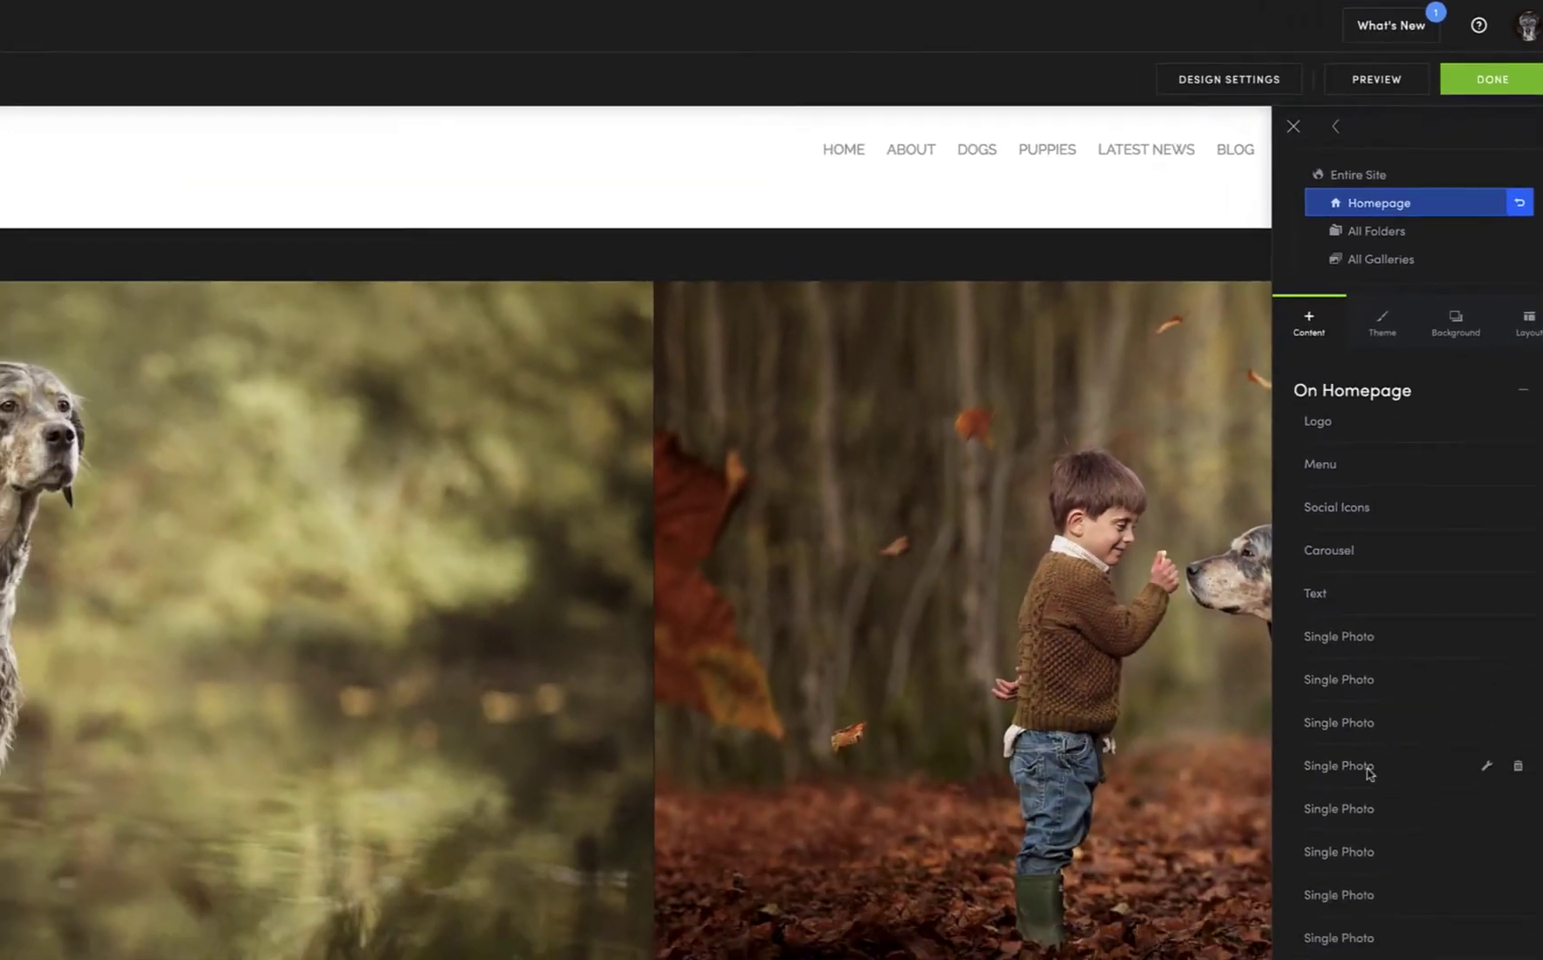
pyautogui.scroll(-5, 1365, 783)
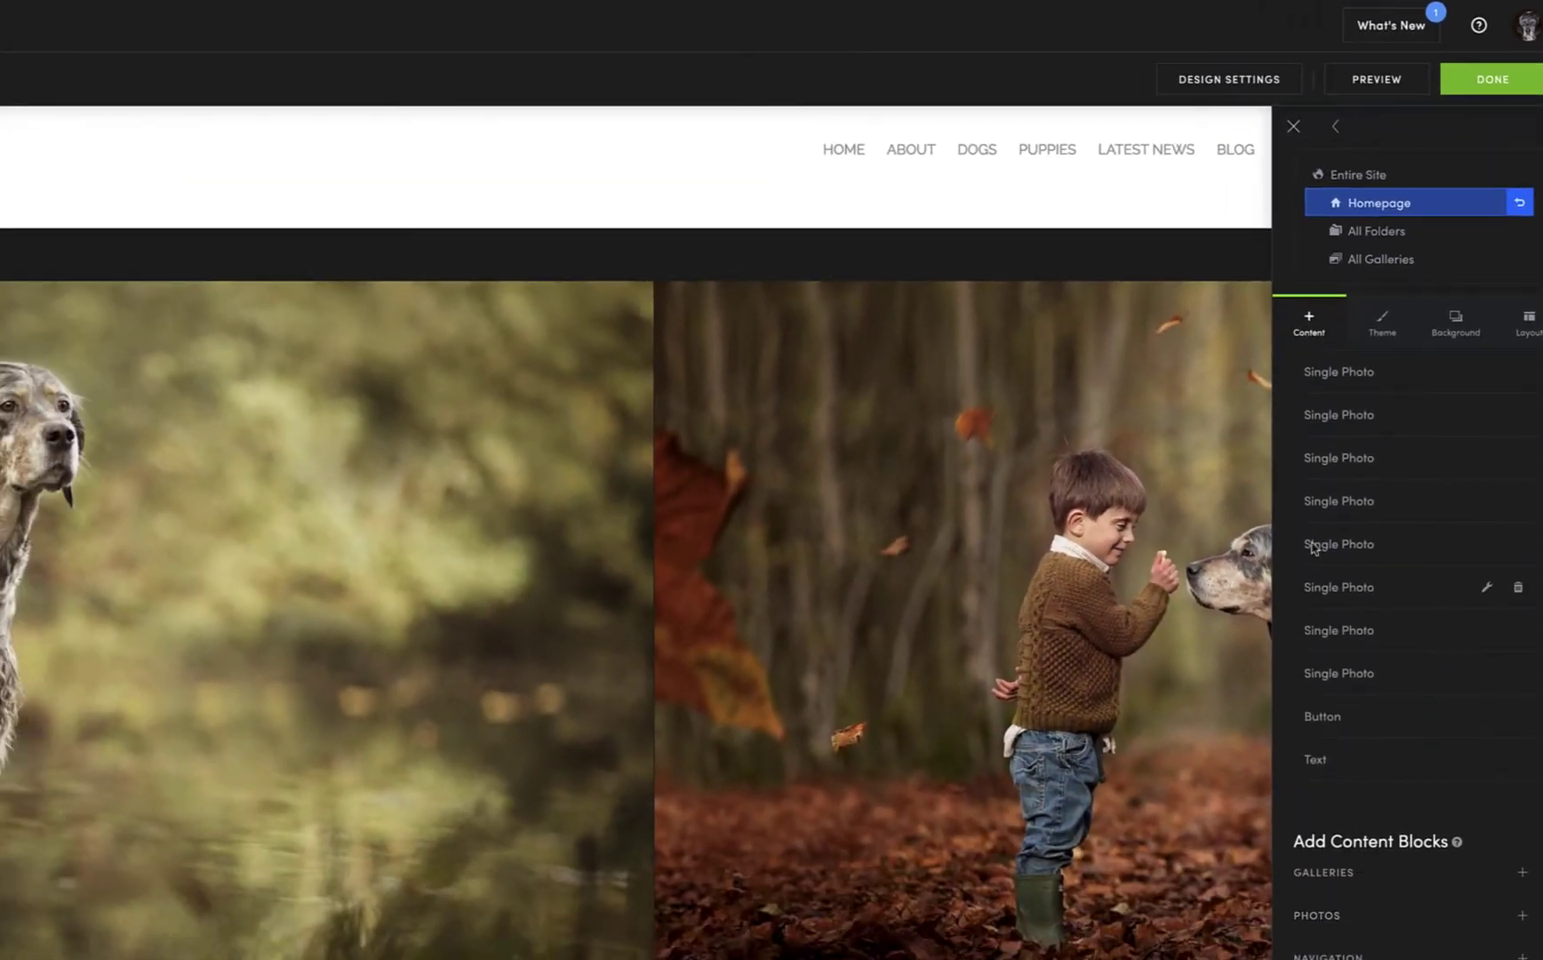
pyautogui.scroll(-3, 1358, 734)
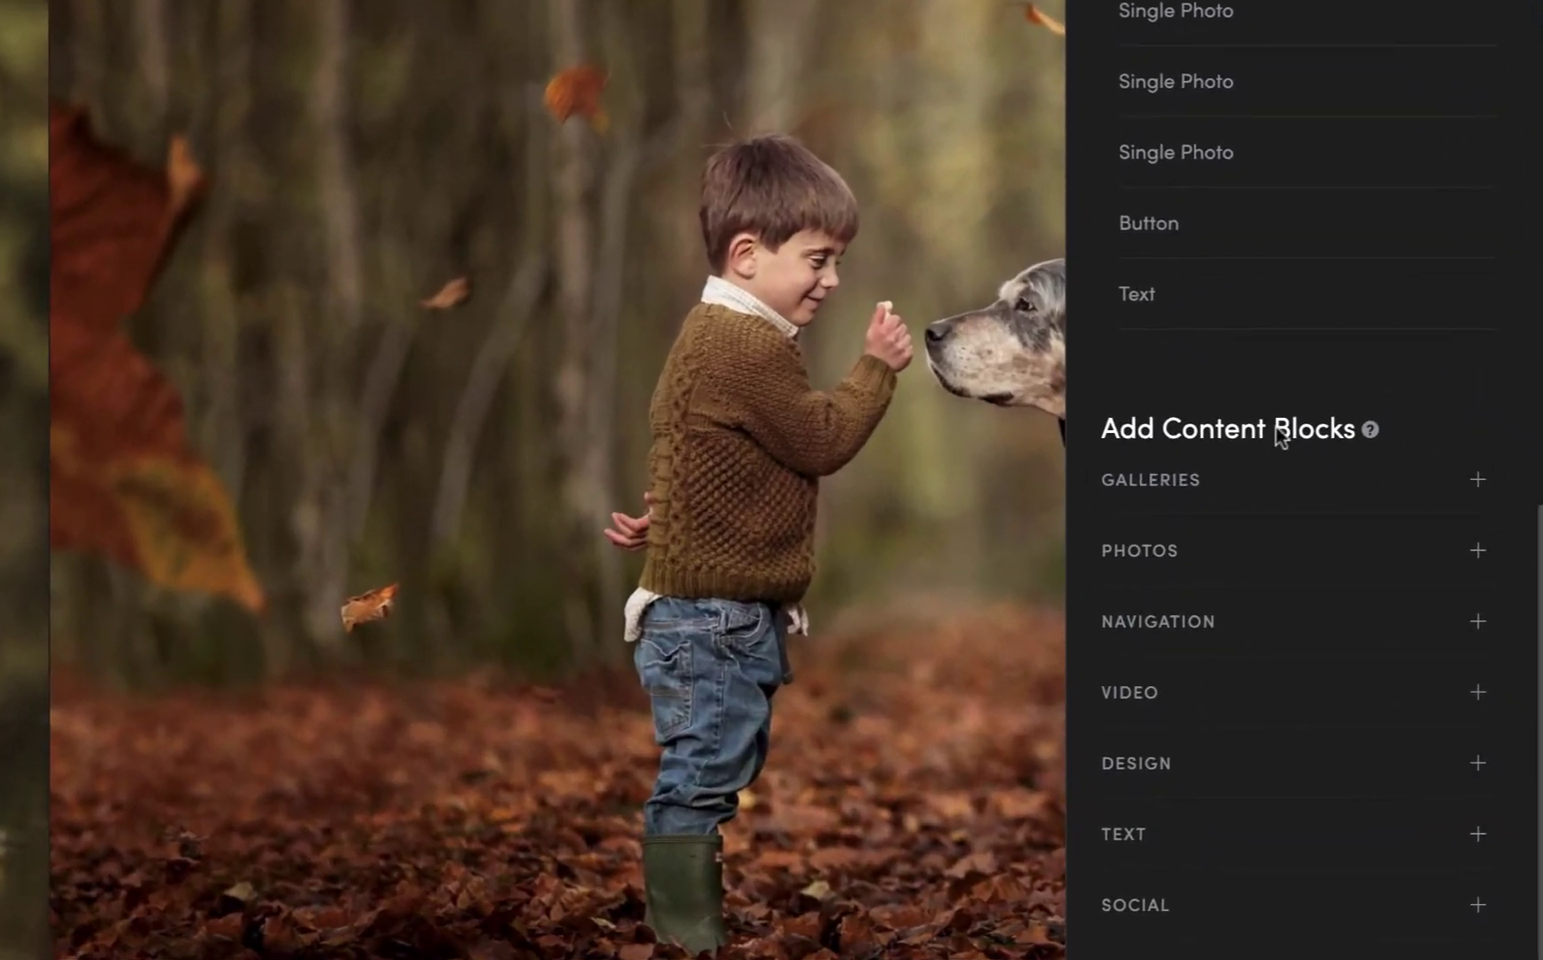
pyautogui.click(1127, 626)
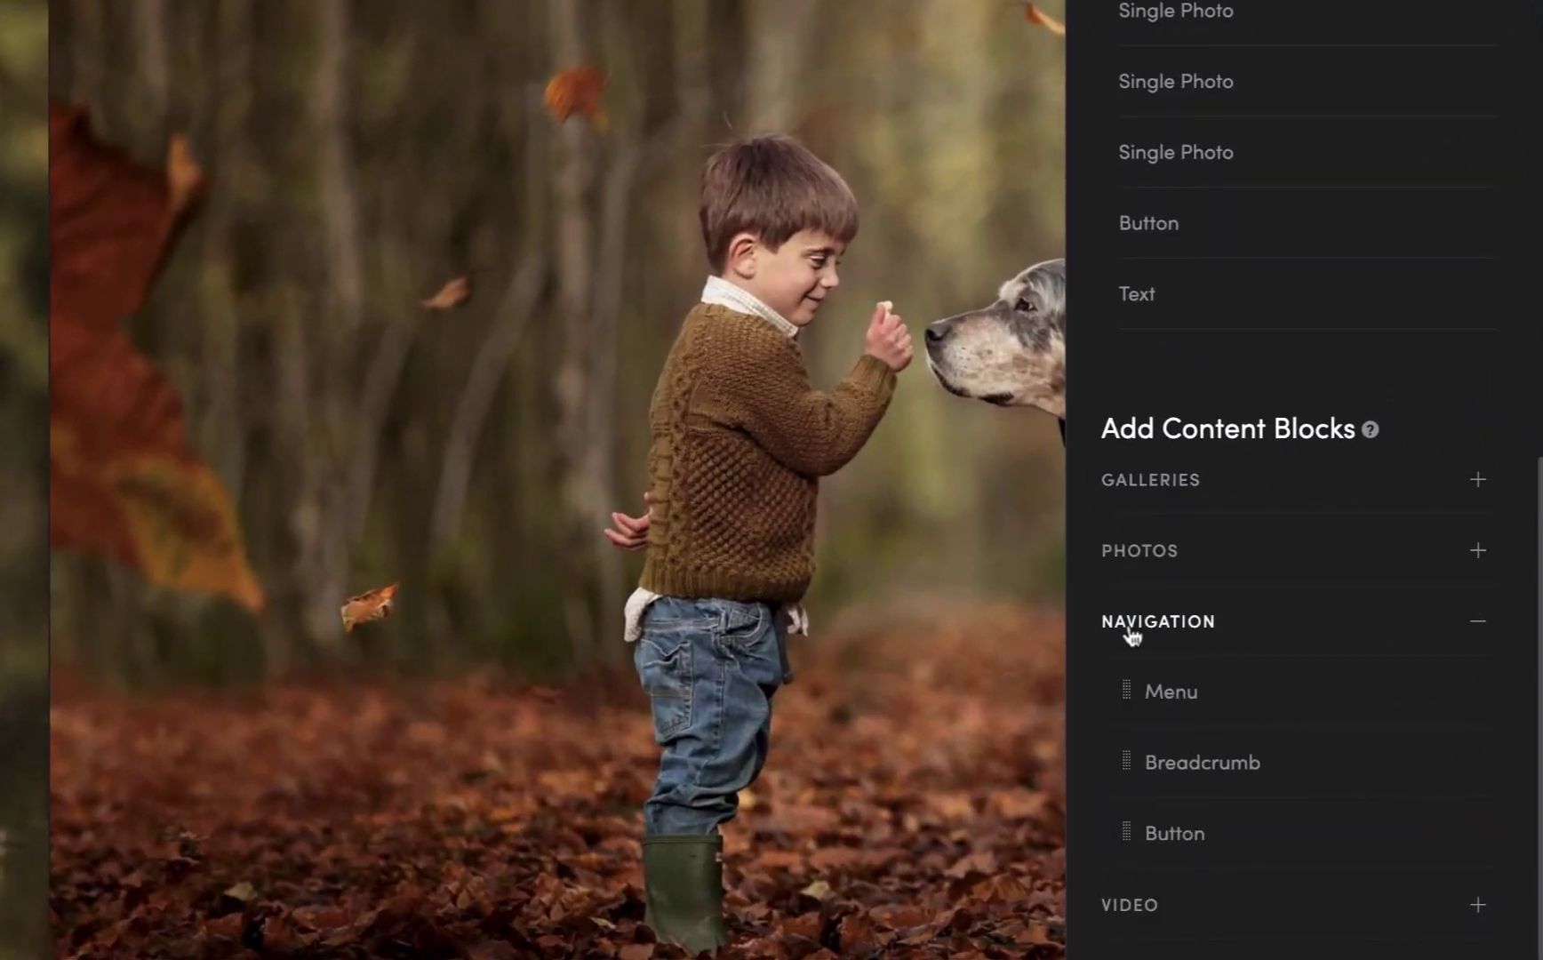
pyautogui.scroll(-2, 1079, 730)
pyautogui.scroll(-4, 1016, 748)
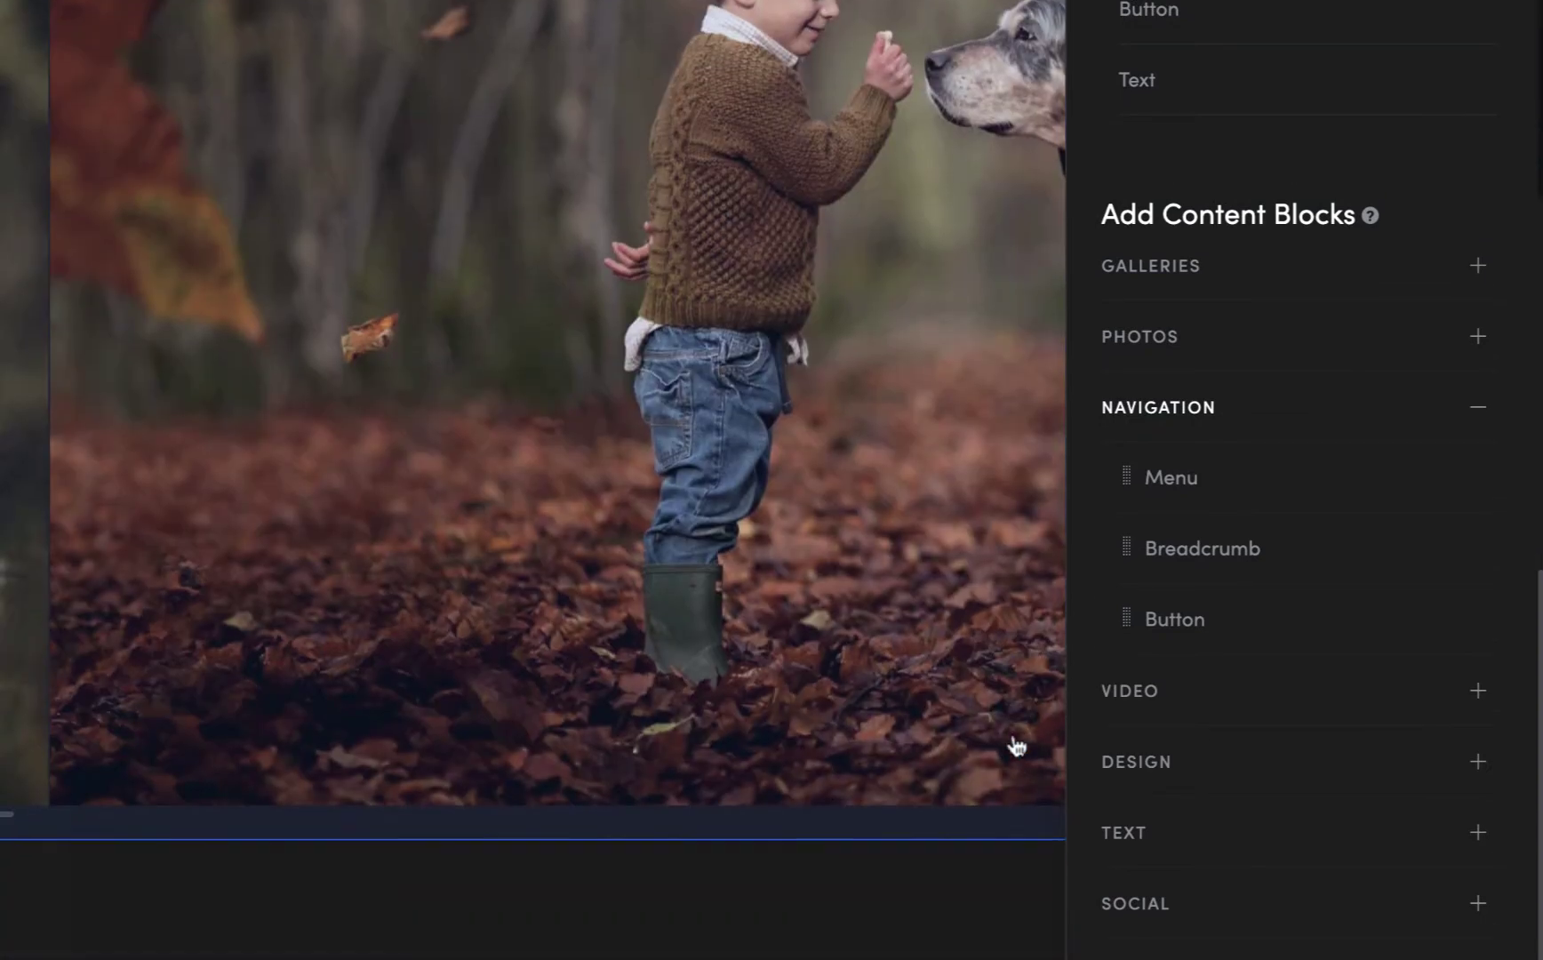
pyautogui.scroll(-2, 1017, 748)
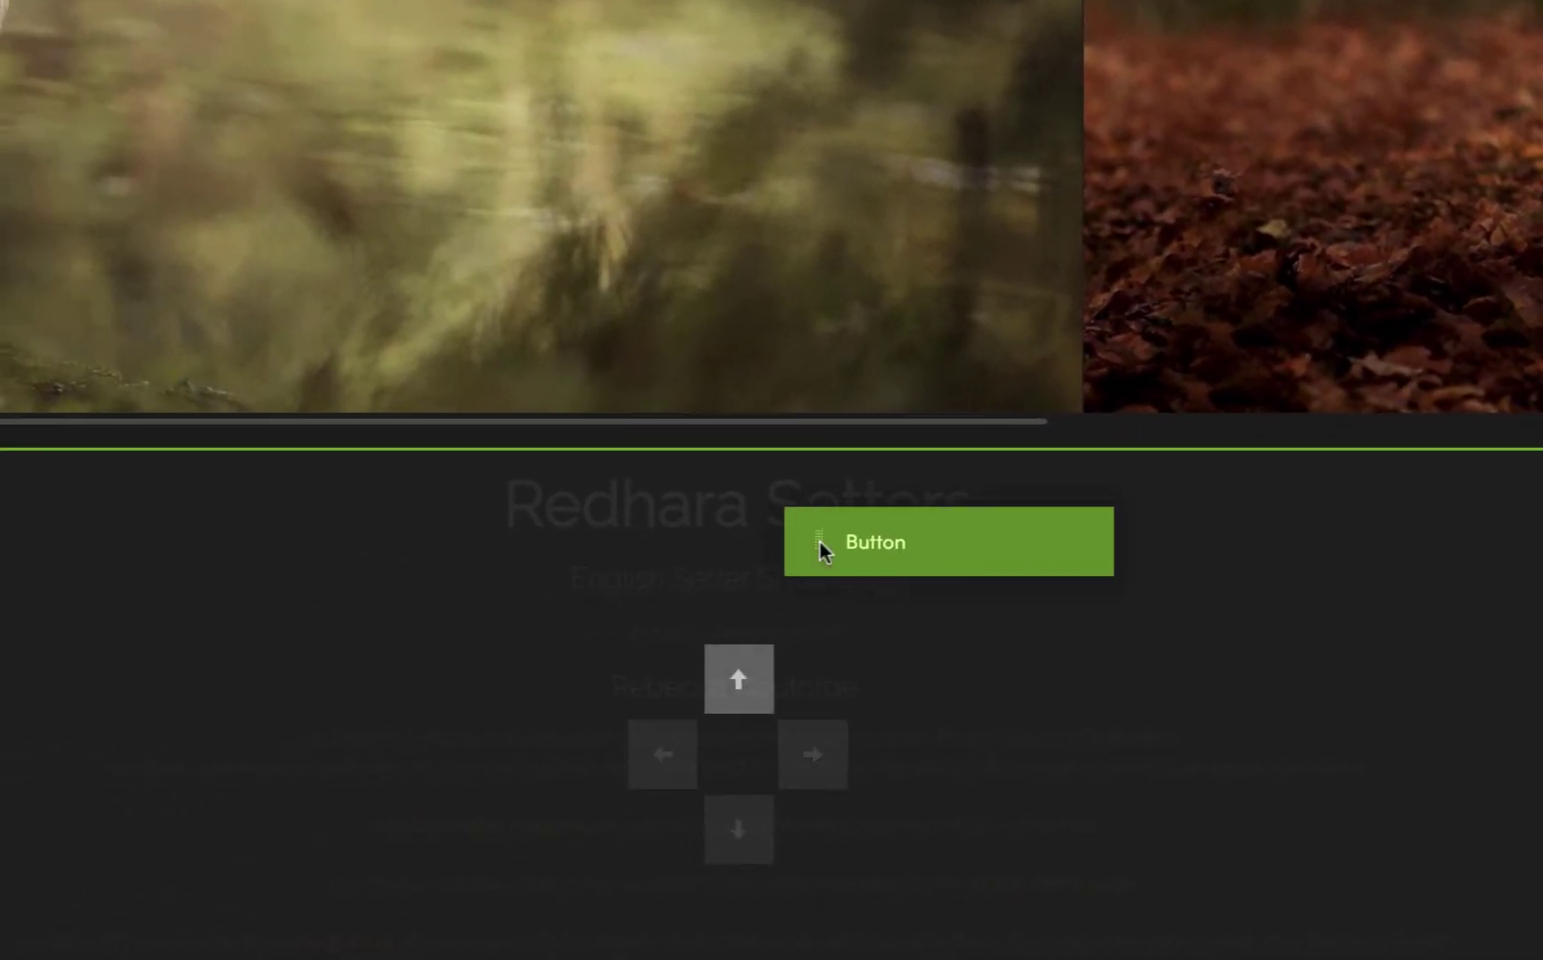
pyautogui.moveTo(820, 542); pyautogui.dragTo(732, 534)
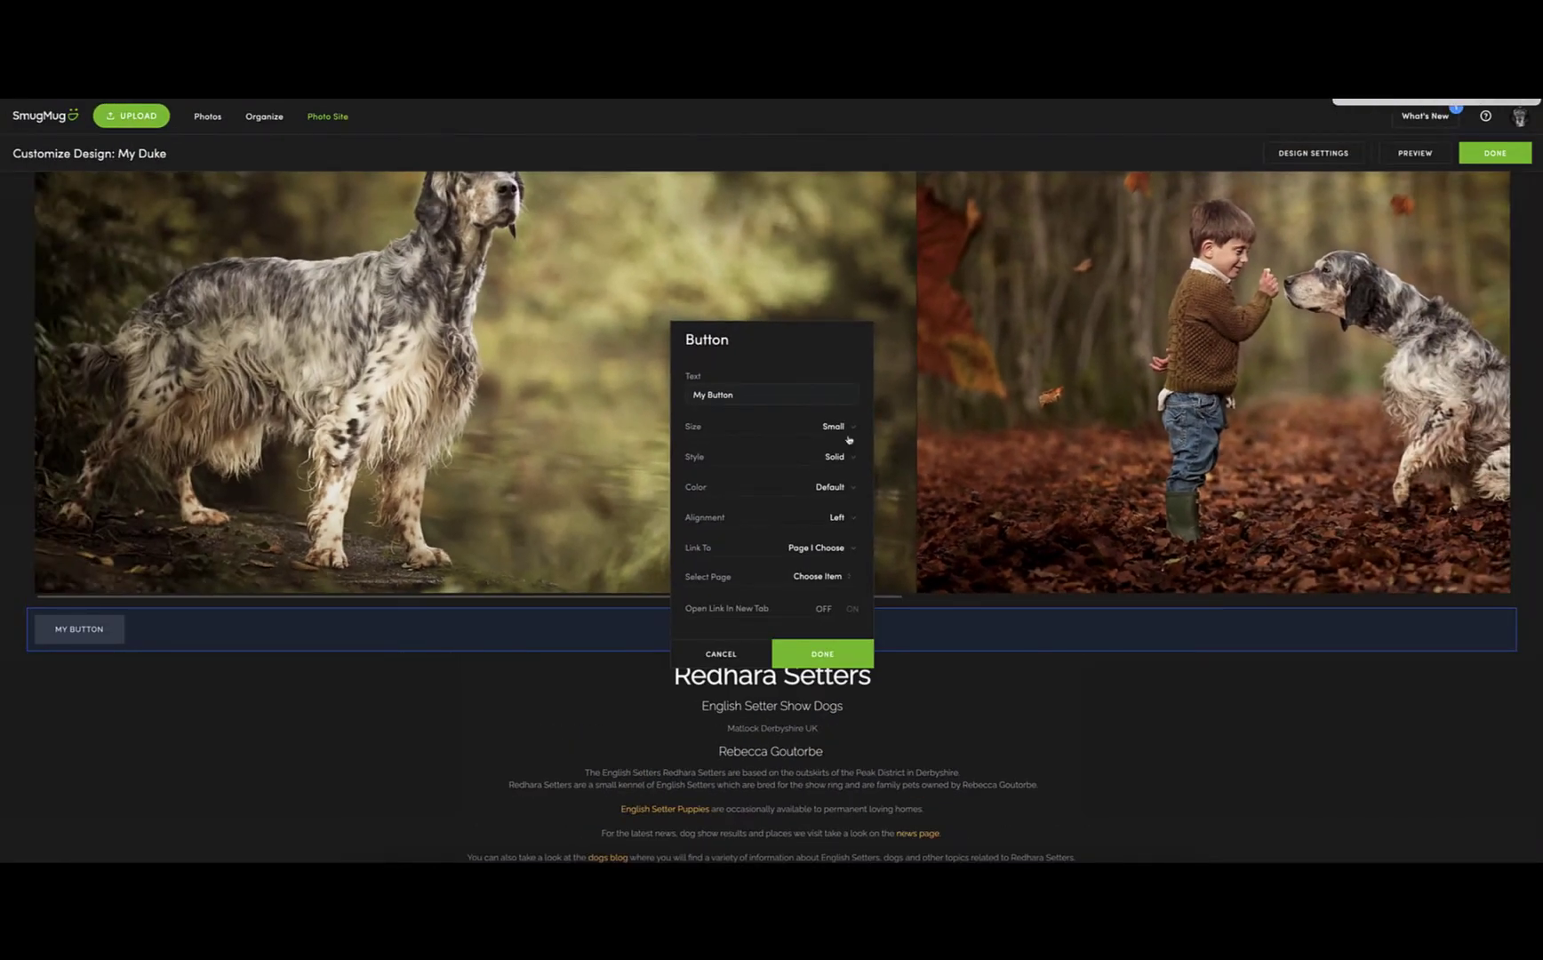
# Step: Set the button to Center alignment, Small size, Outline style and Accent colour
pyautogui.click(857, 521)
pyautogui.click(839, 532)
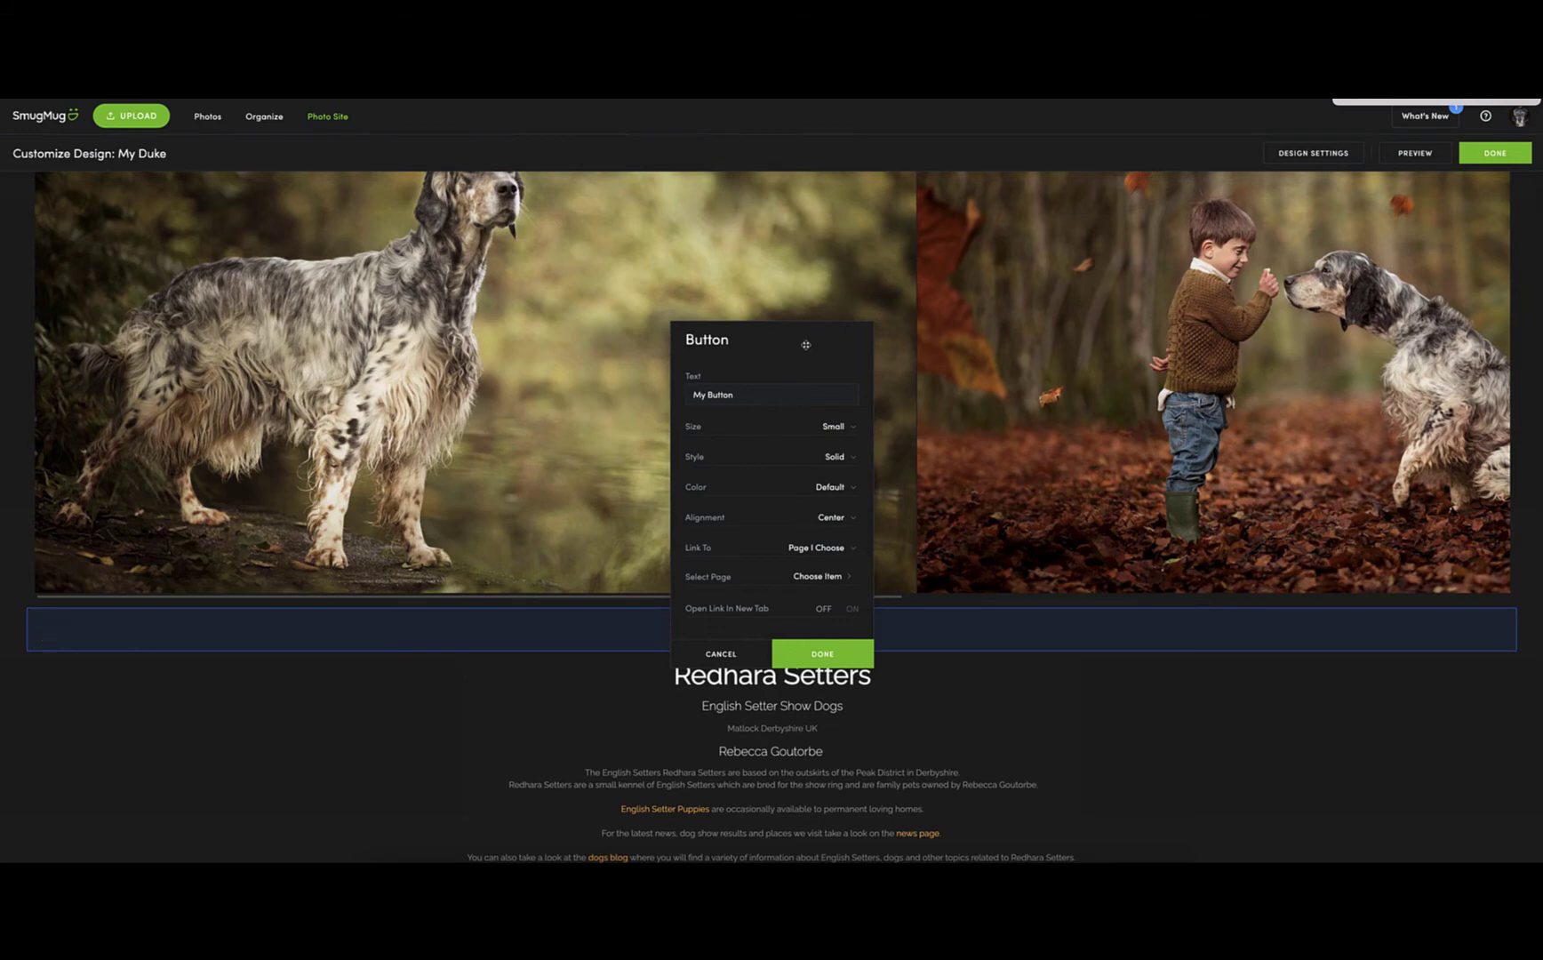
pyautogui.moveTo(805, 345); pyautogui.dragTo(1082, 489)
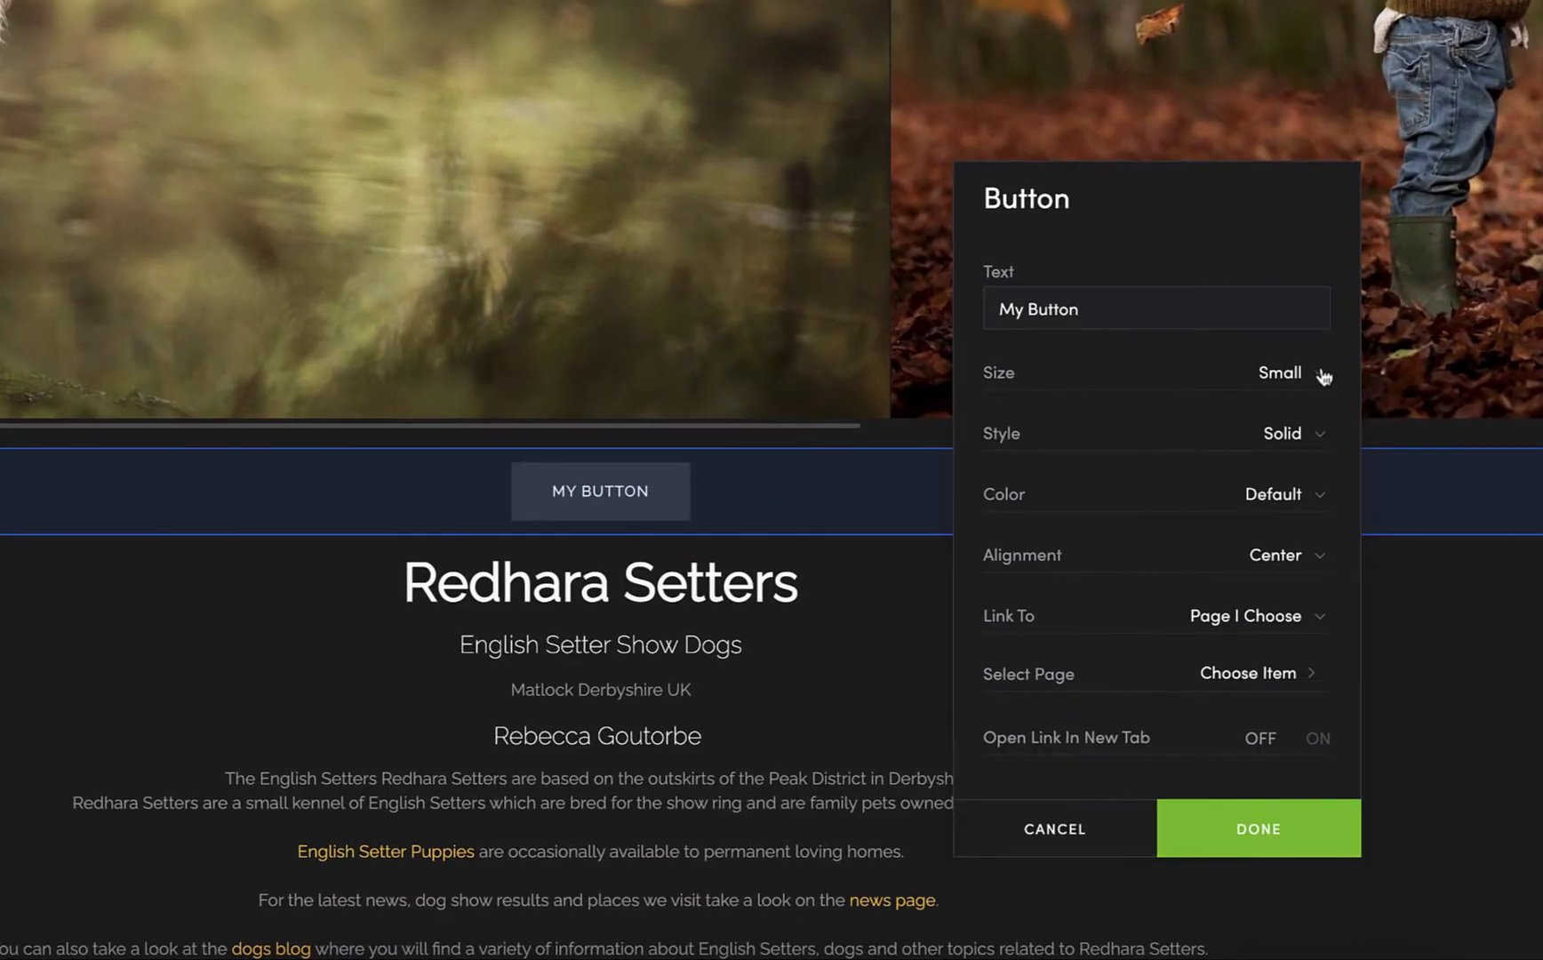
pyautogui.click(1324, 377)
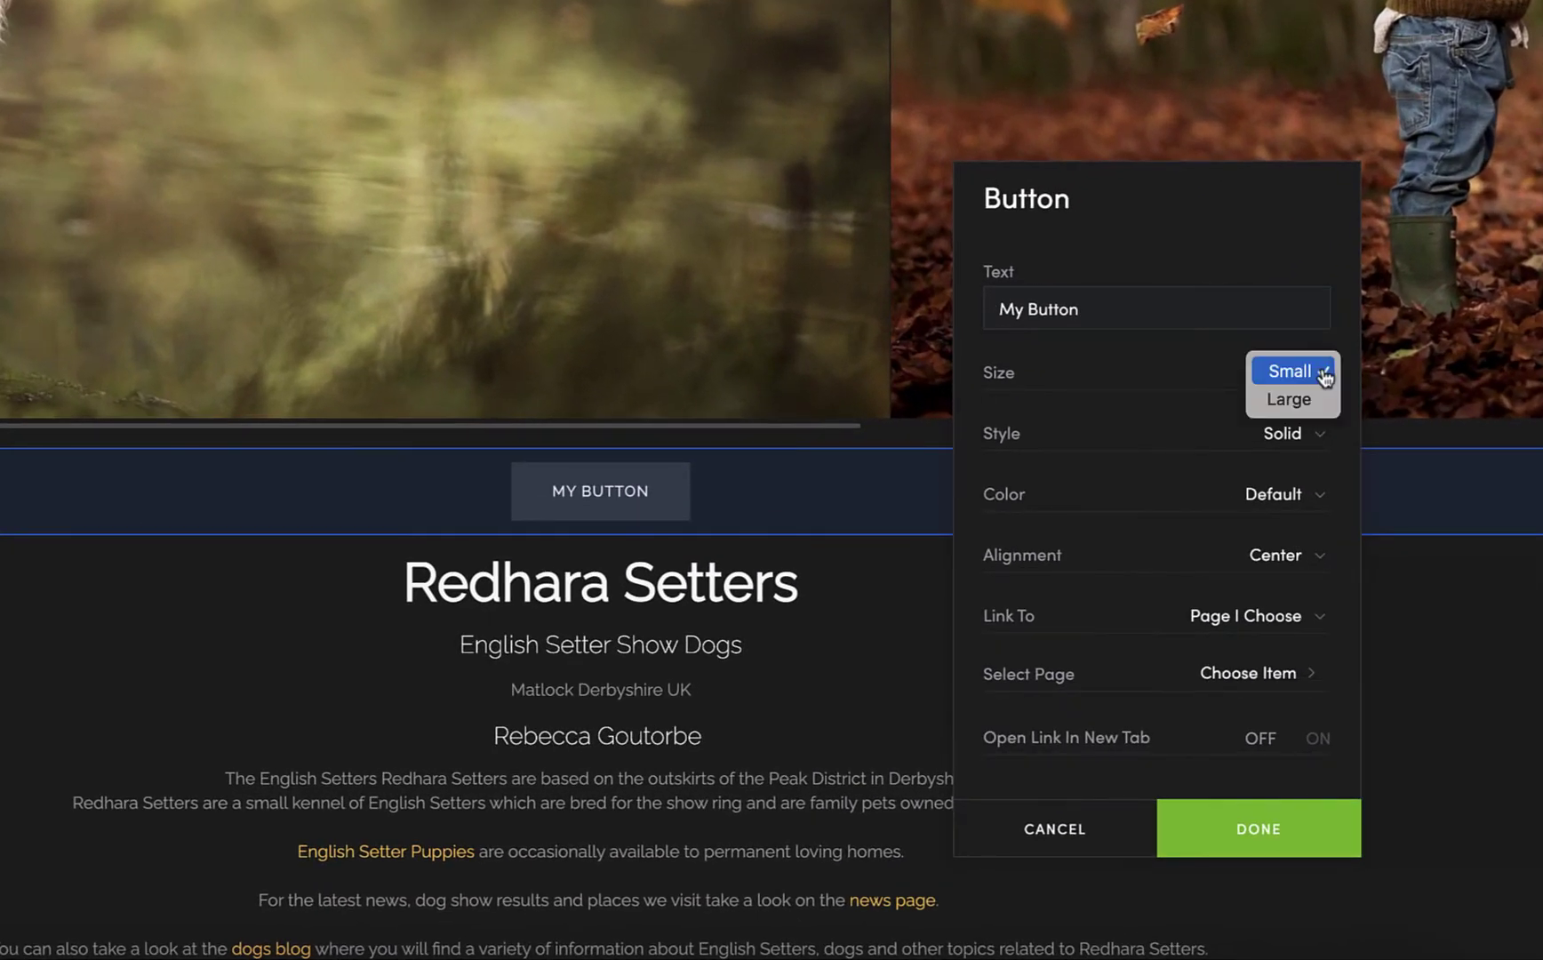
pyautogui.click(1325, 371)
pyautogui.click(1322, 440)
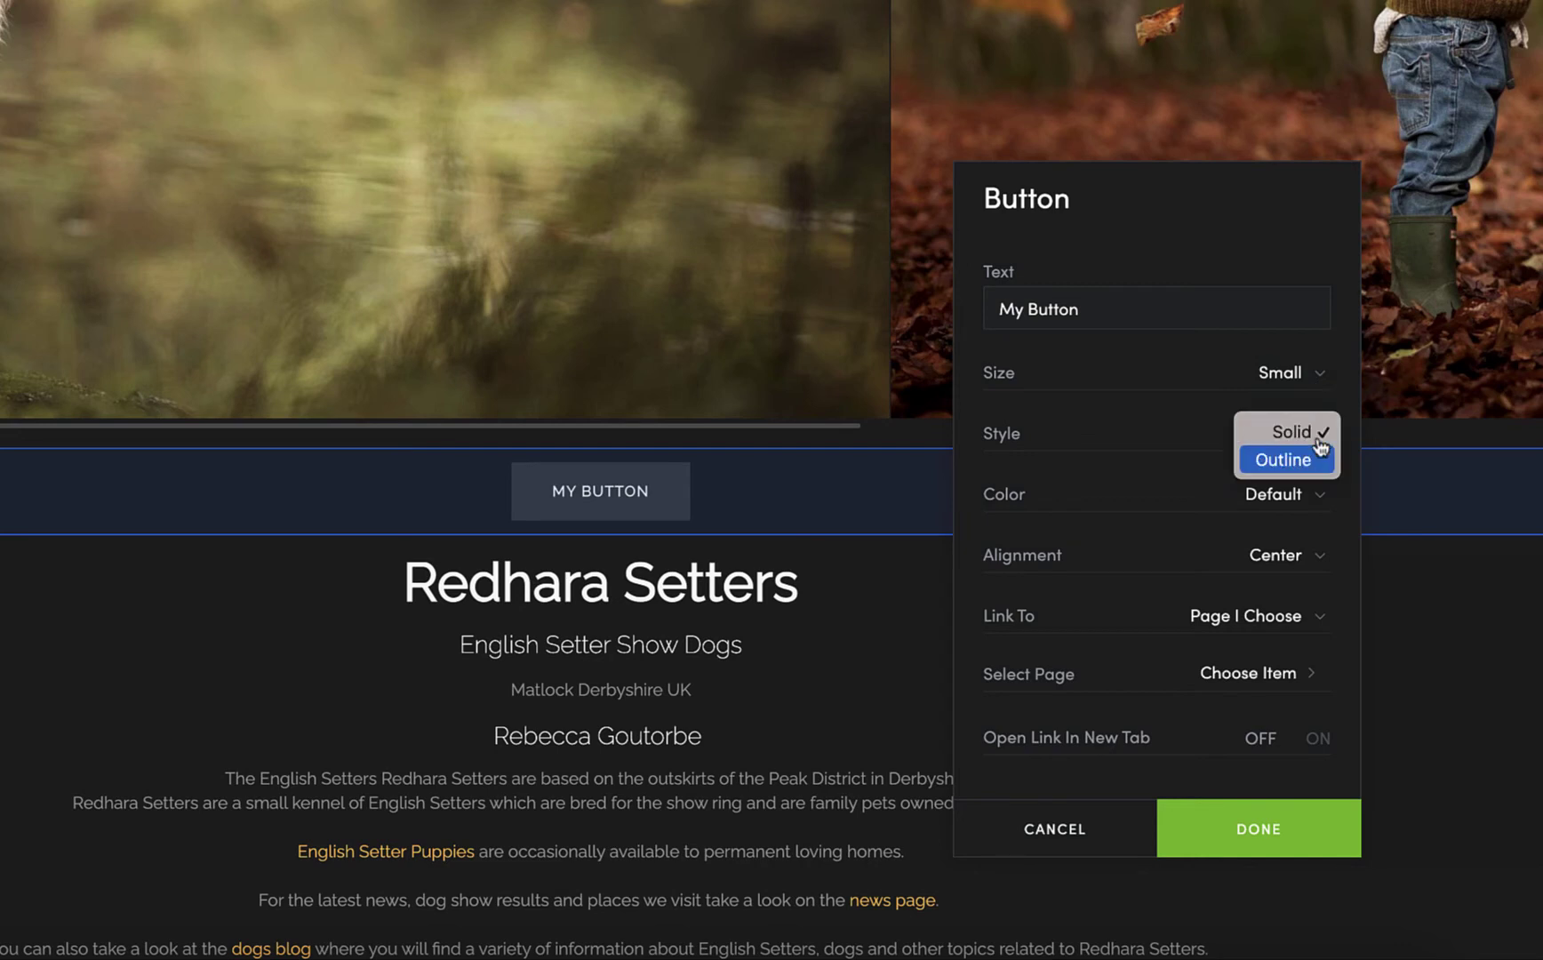
pyautogui.click(1297, 460)
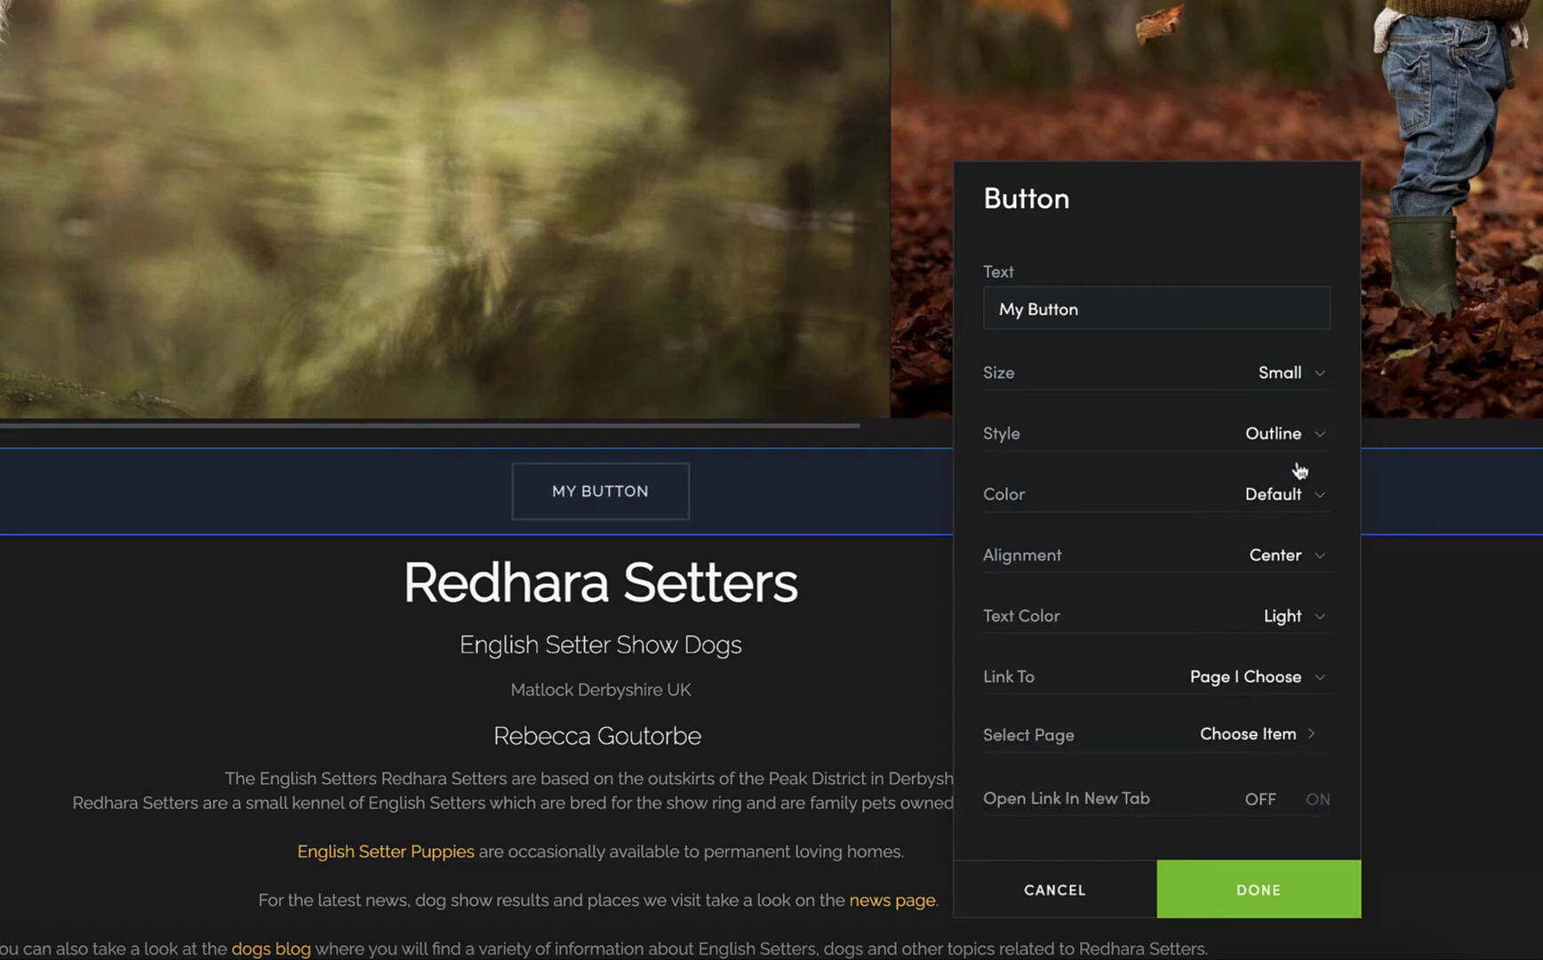
pyautogui.click(1321, 500)
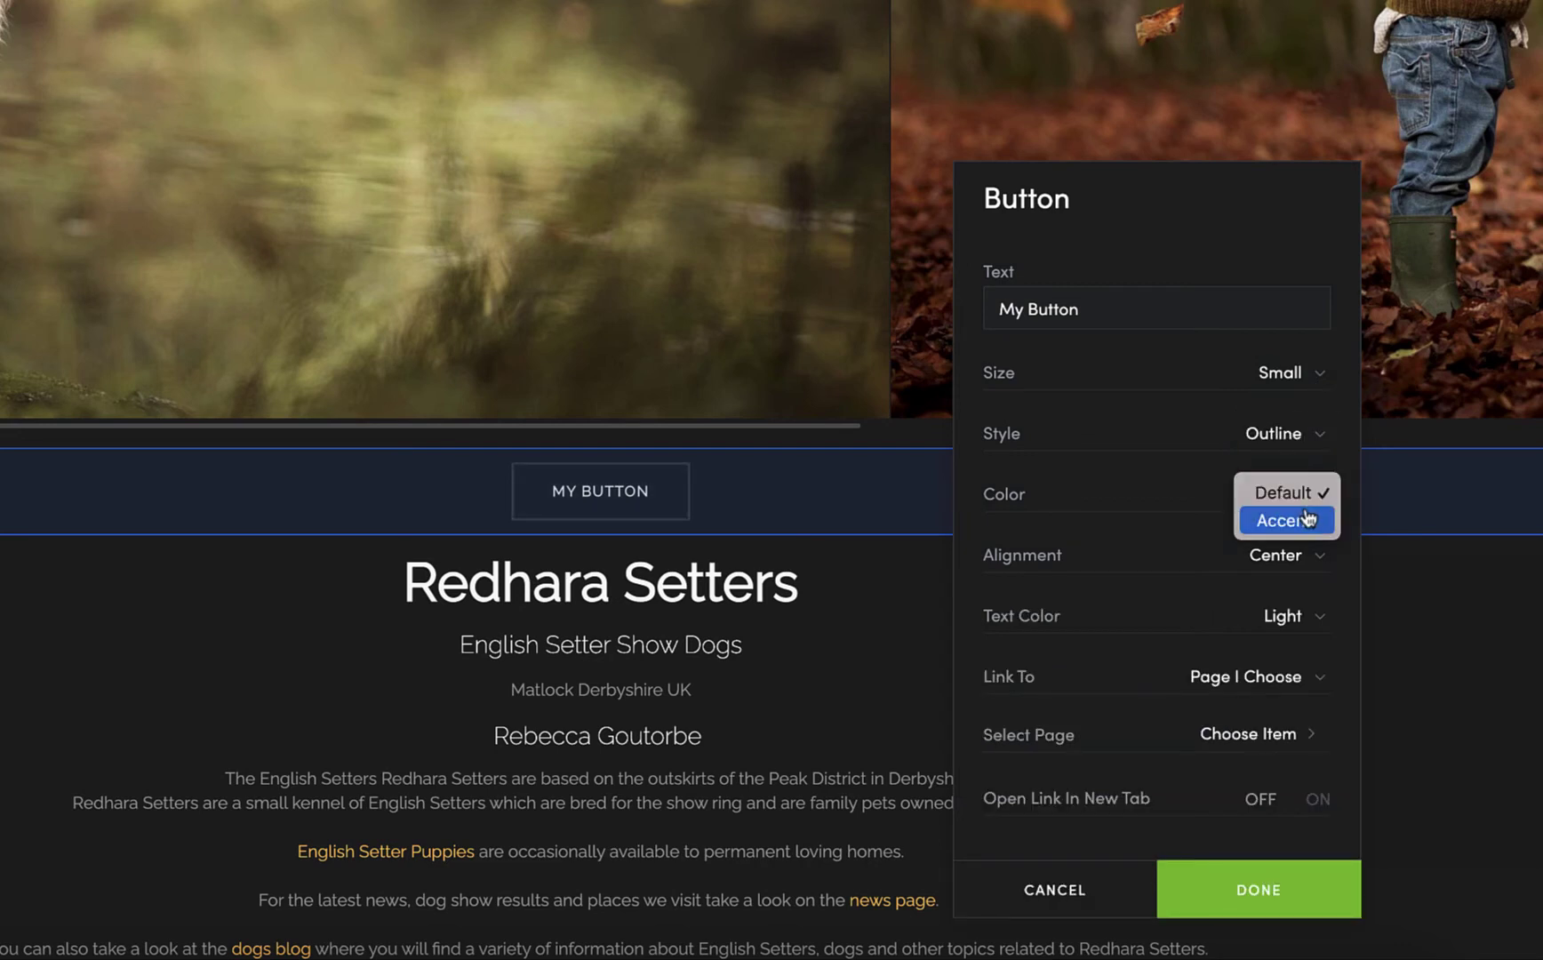
pyautogui.click(1306, 518)
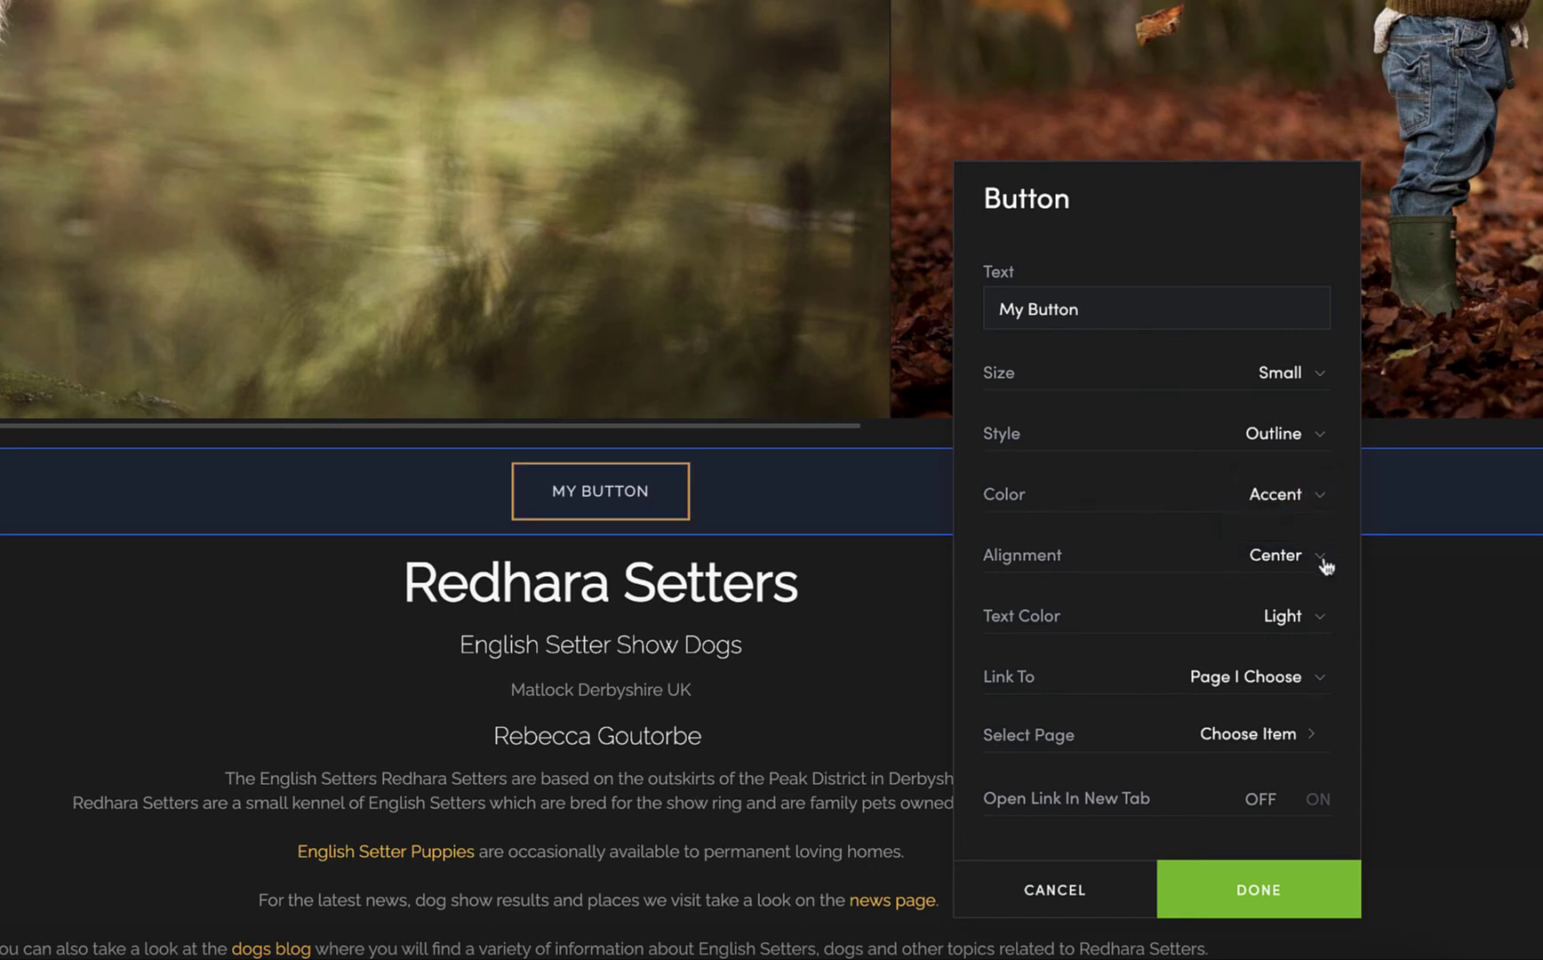
# Step: Link the button to the Contact Form and relabel it from 'My Button' to 'Contact'
pyautogui.click(1269, 681)
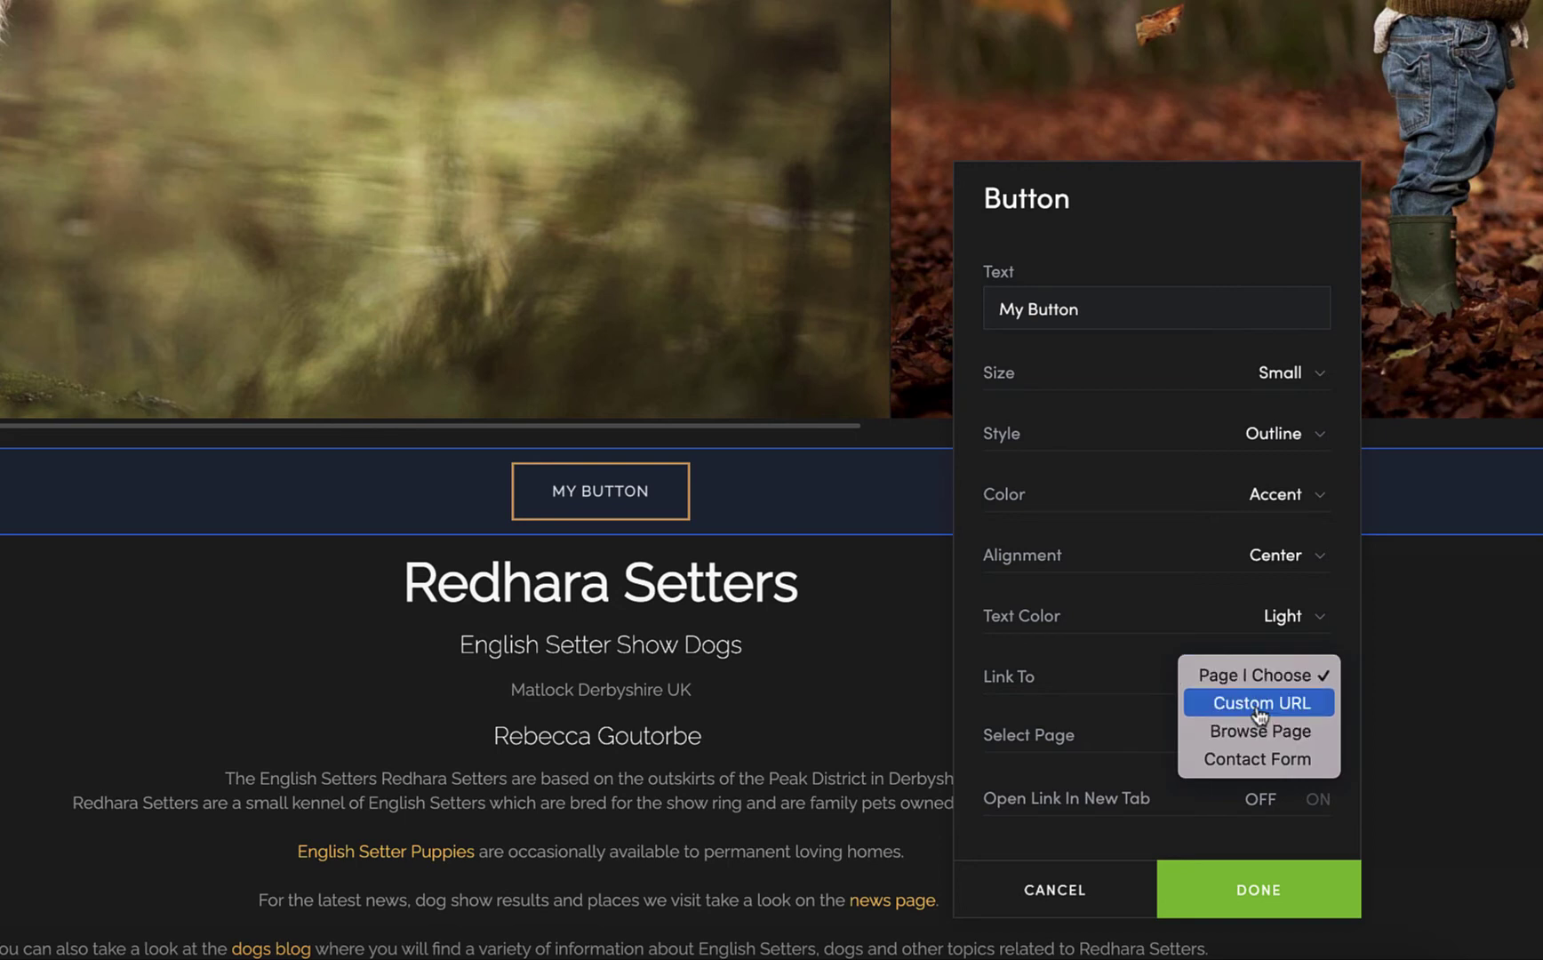
pyautogui.click(1257, 760)
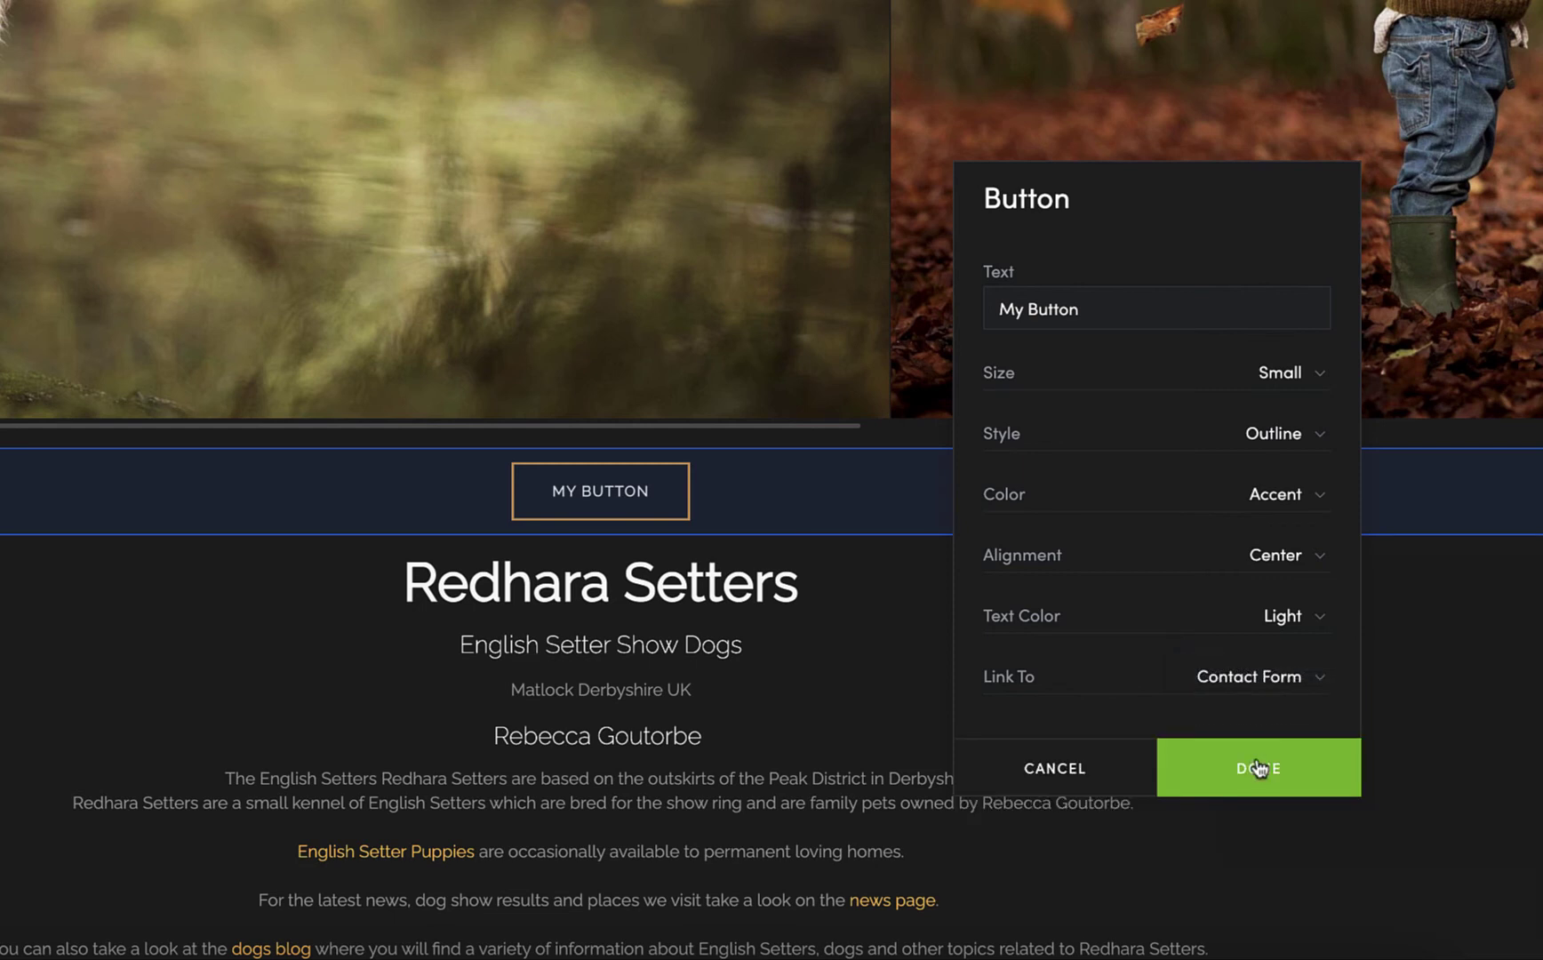
pyautogui.moveTo(1109, 313); pyautogui.dragTo(978, 318)
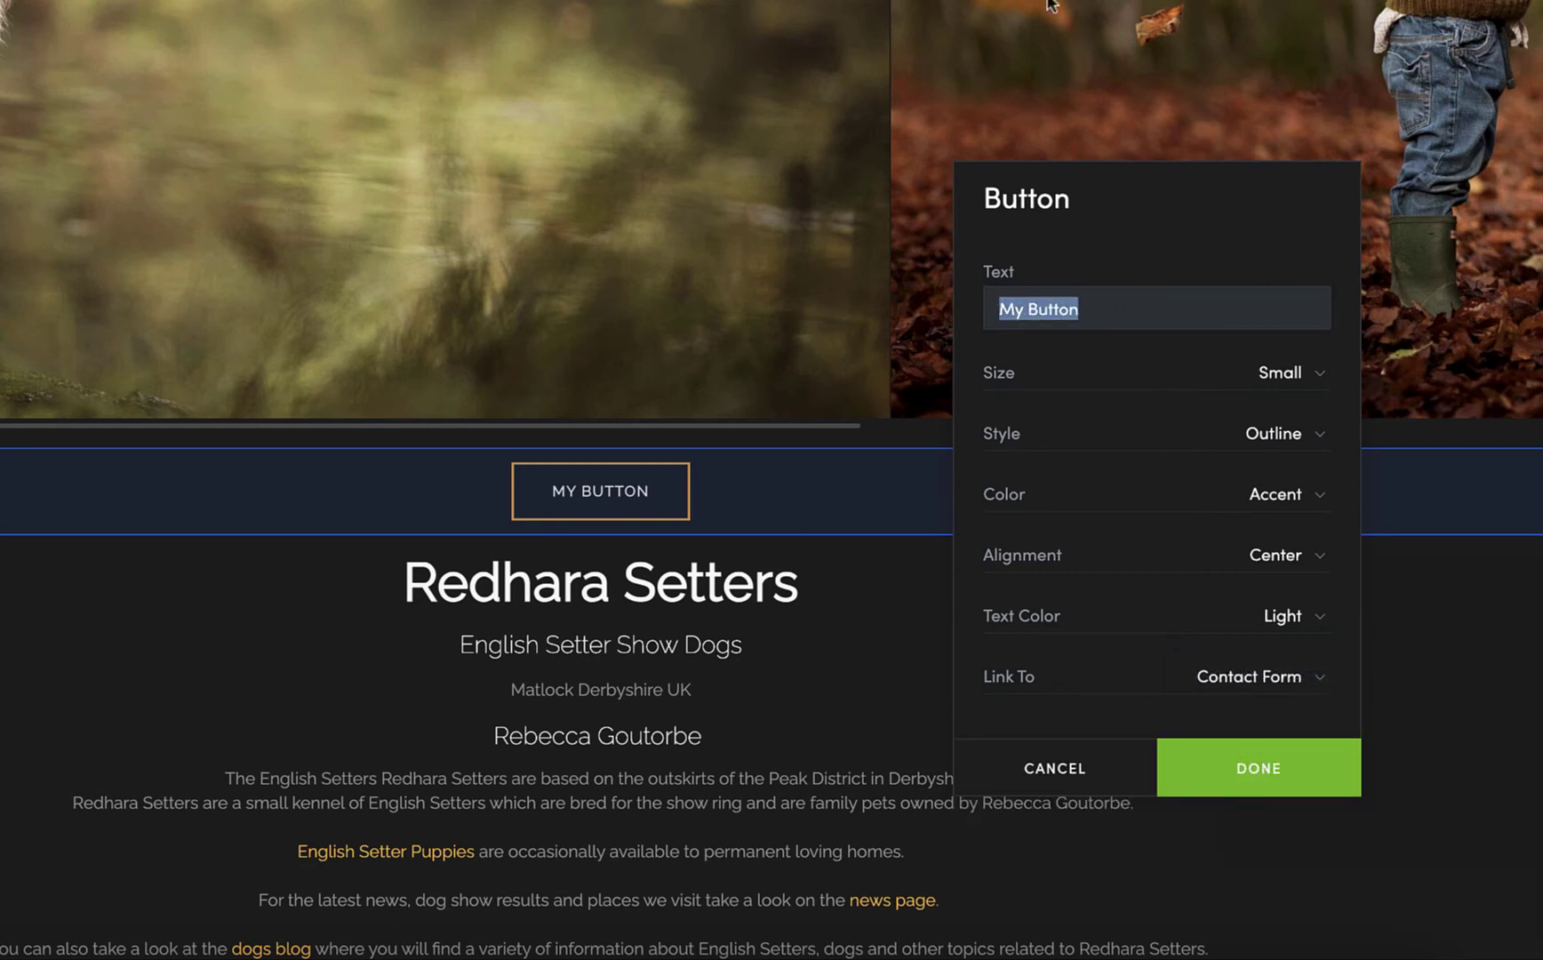
pyautogui.press('BackSpace')
pyautogui.write('Co')
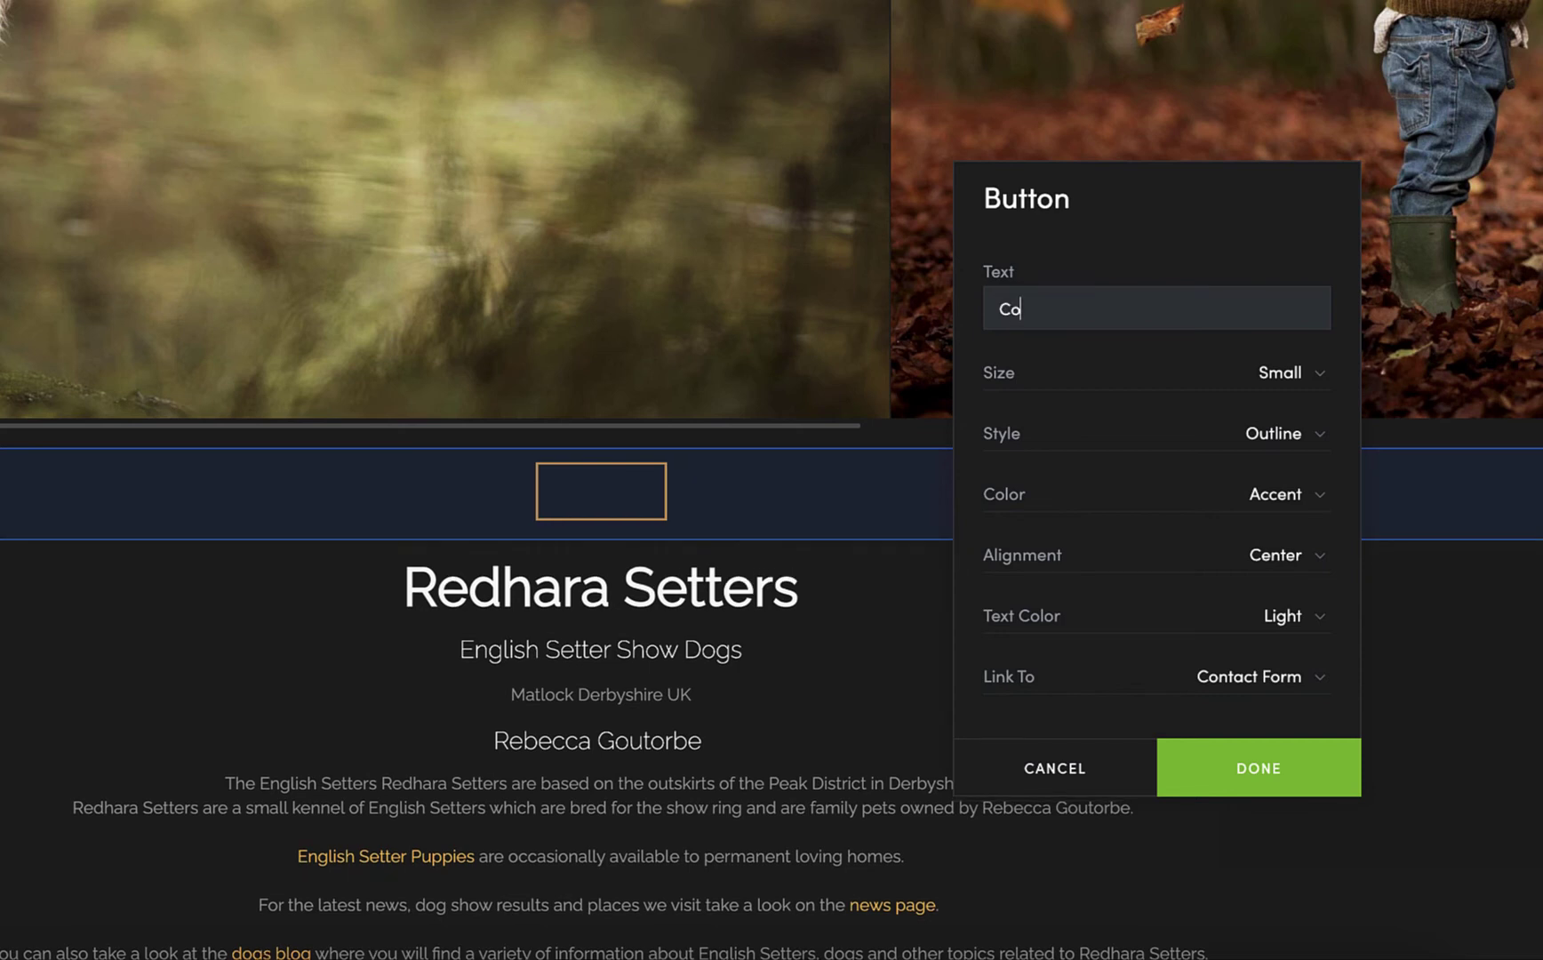
pyautogui.write('ntact')
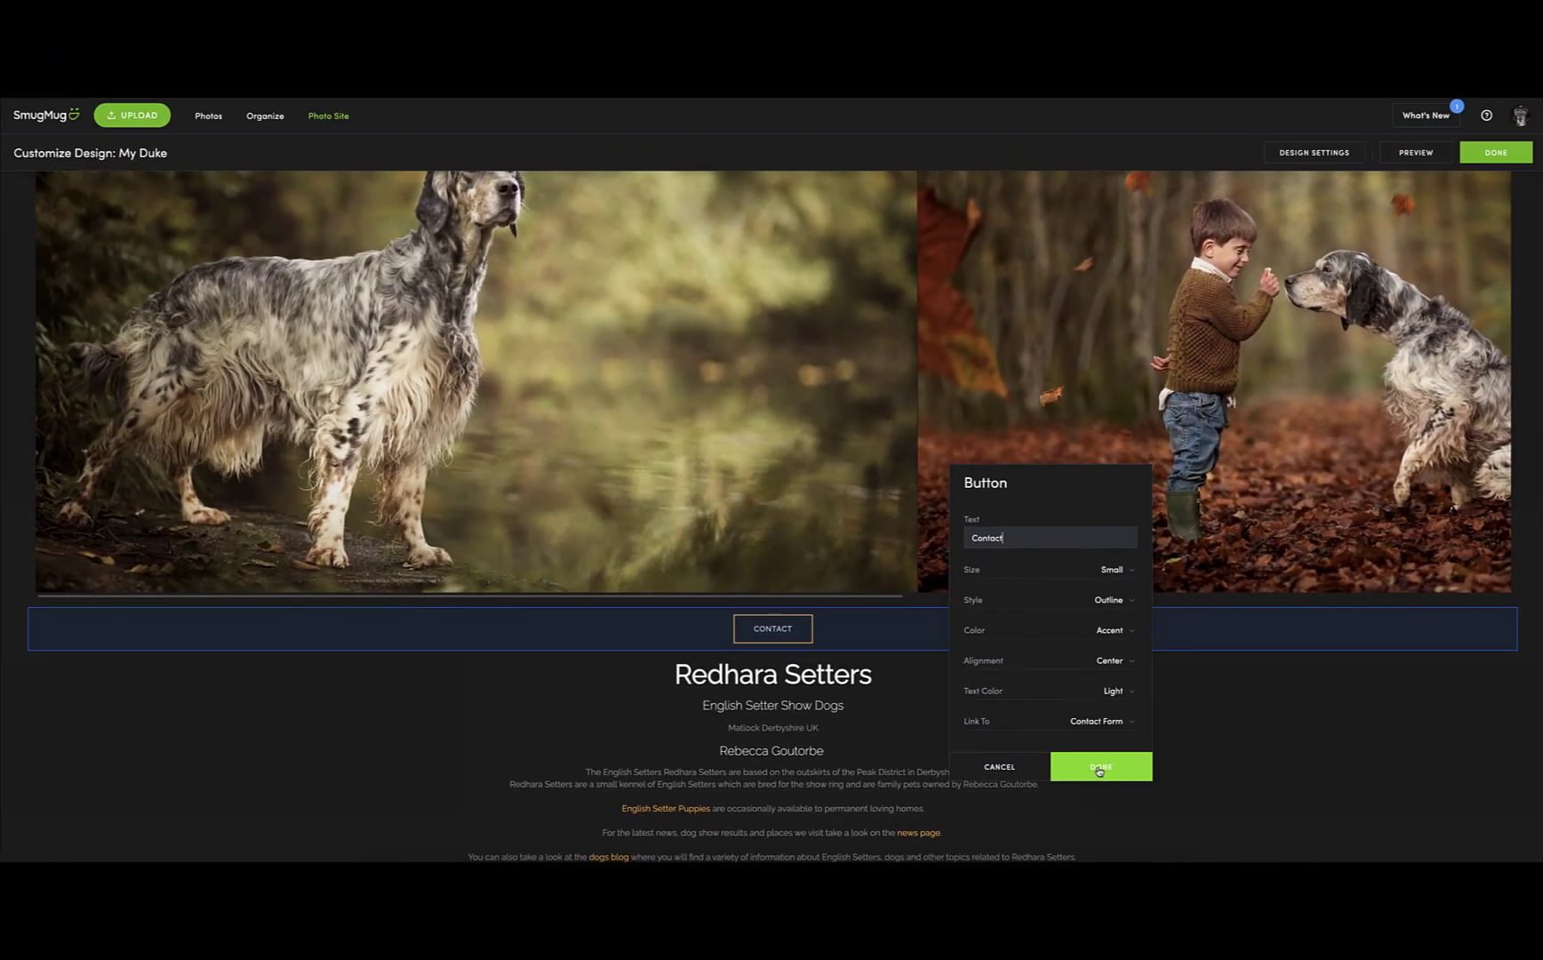
pyautogui.click(1099, 768)
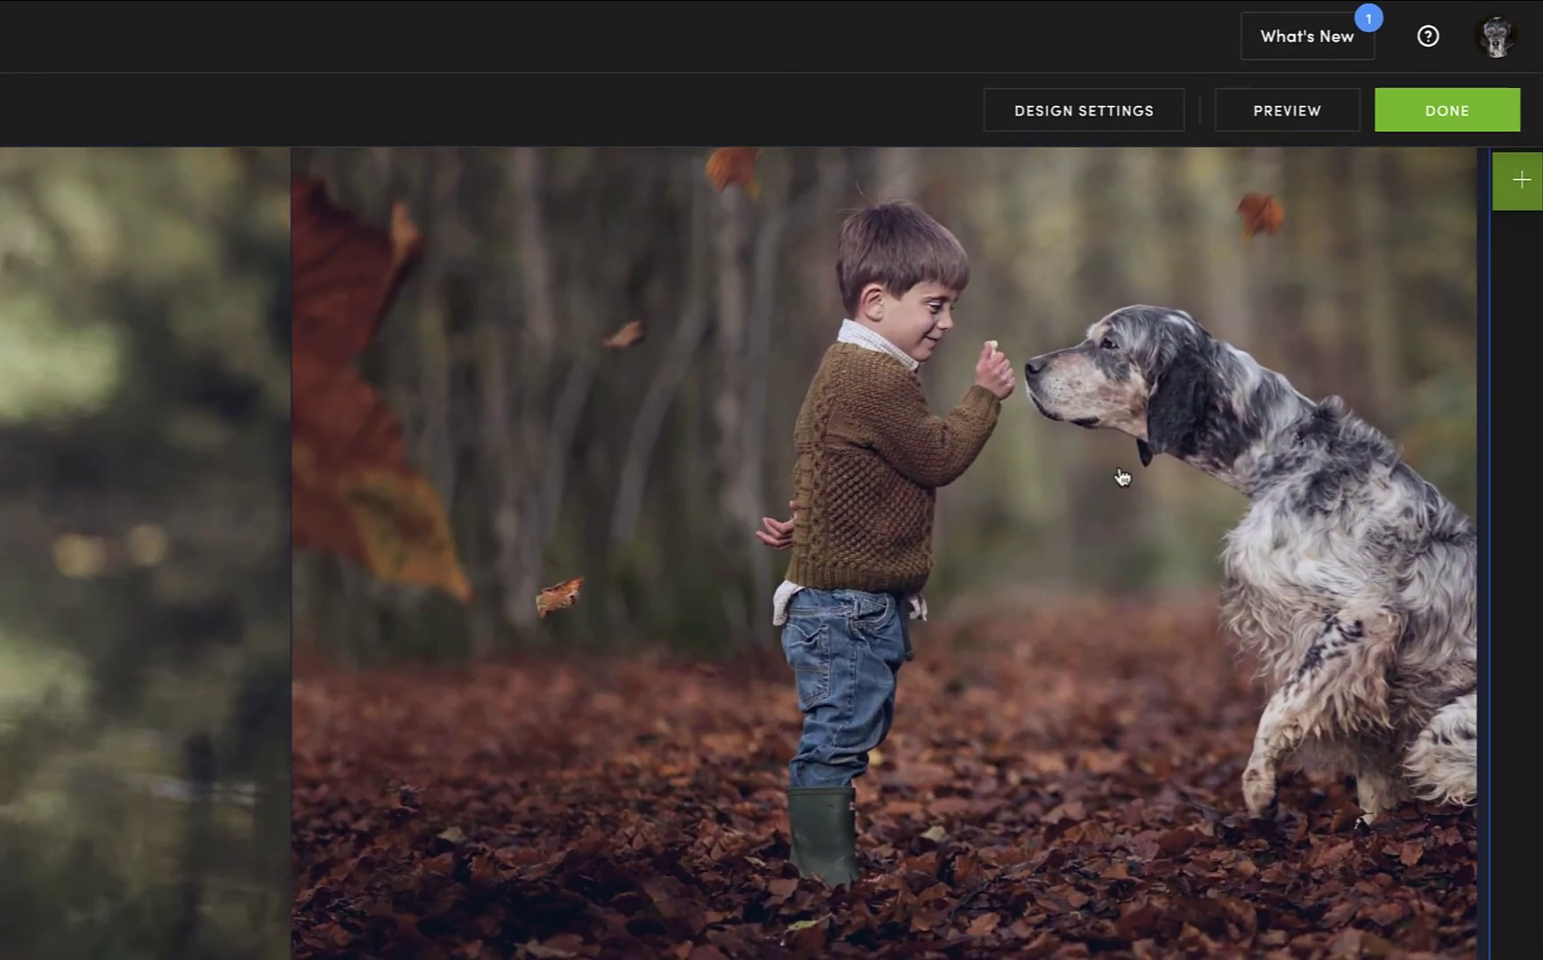
# Step: Publish the homepage, then test that the live CONTACT button opens the contact form and cancel it
pyautogui.click(1436, 135)
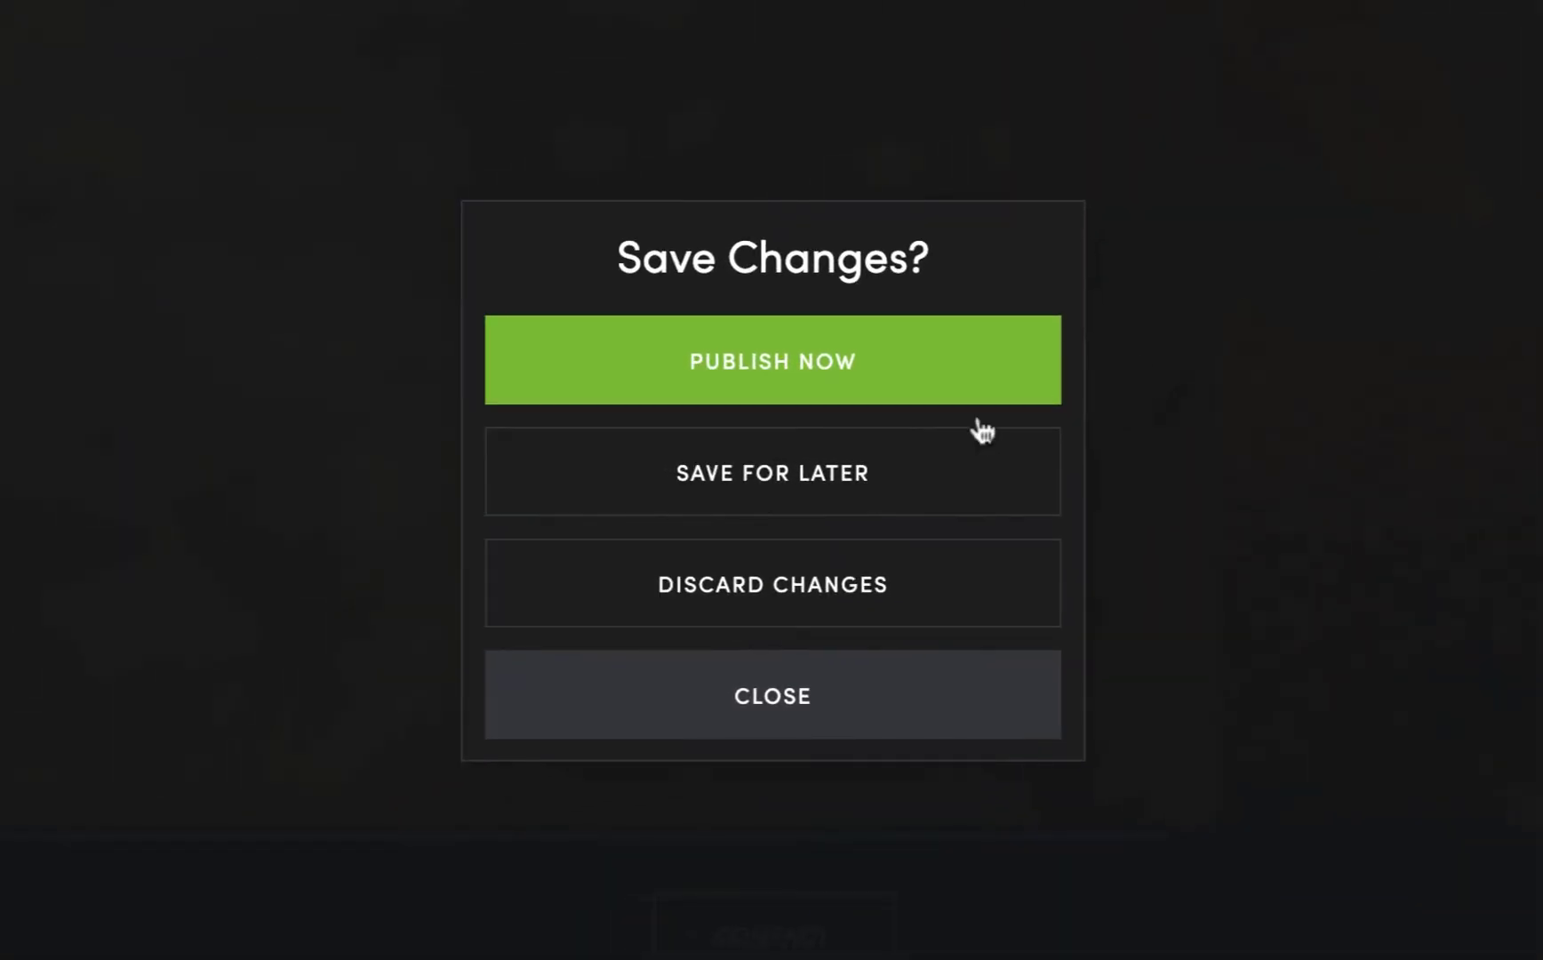
pyautogui.click(880, 418)
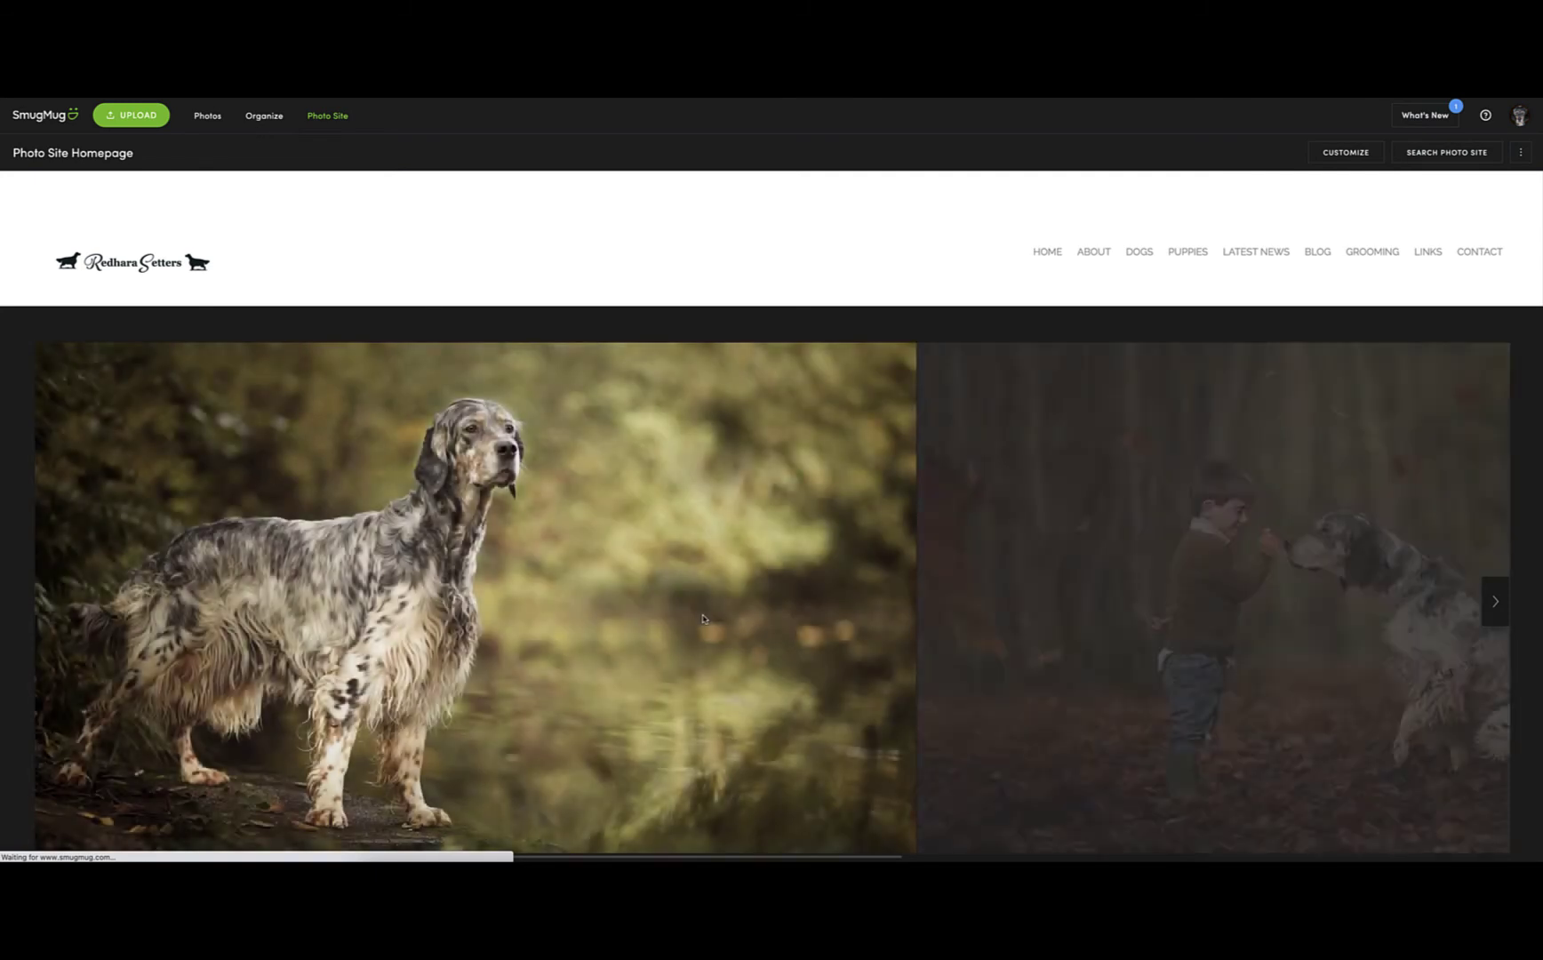
pyautogui.scroll(-2, 702, 619)
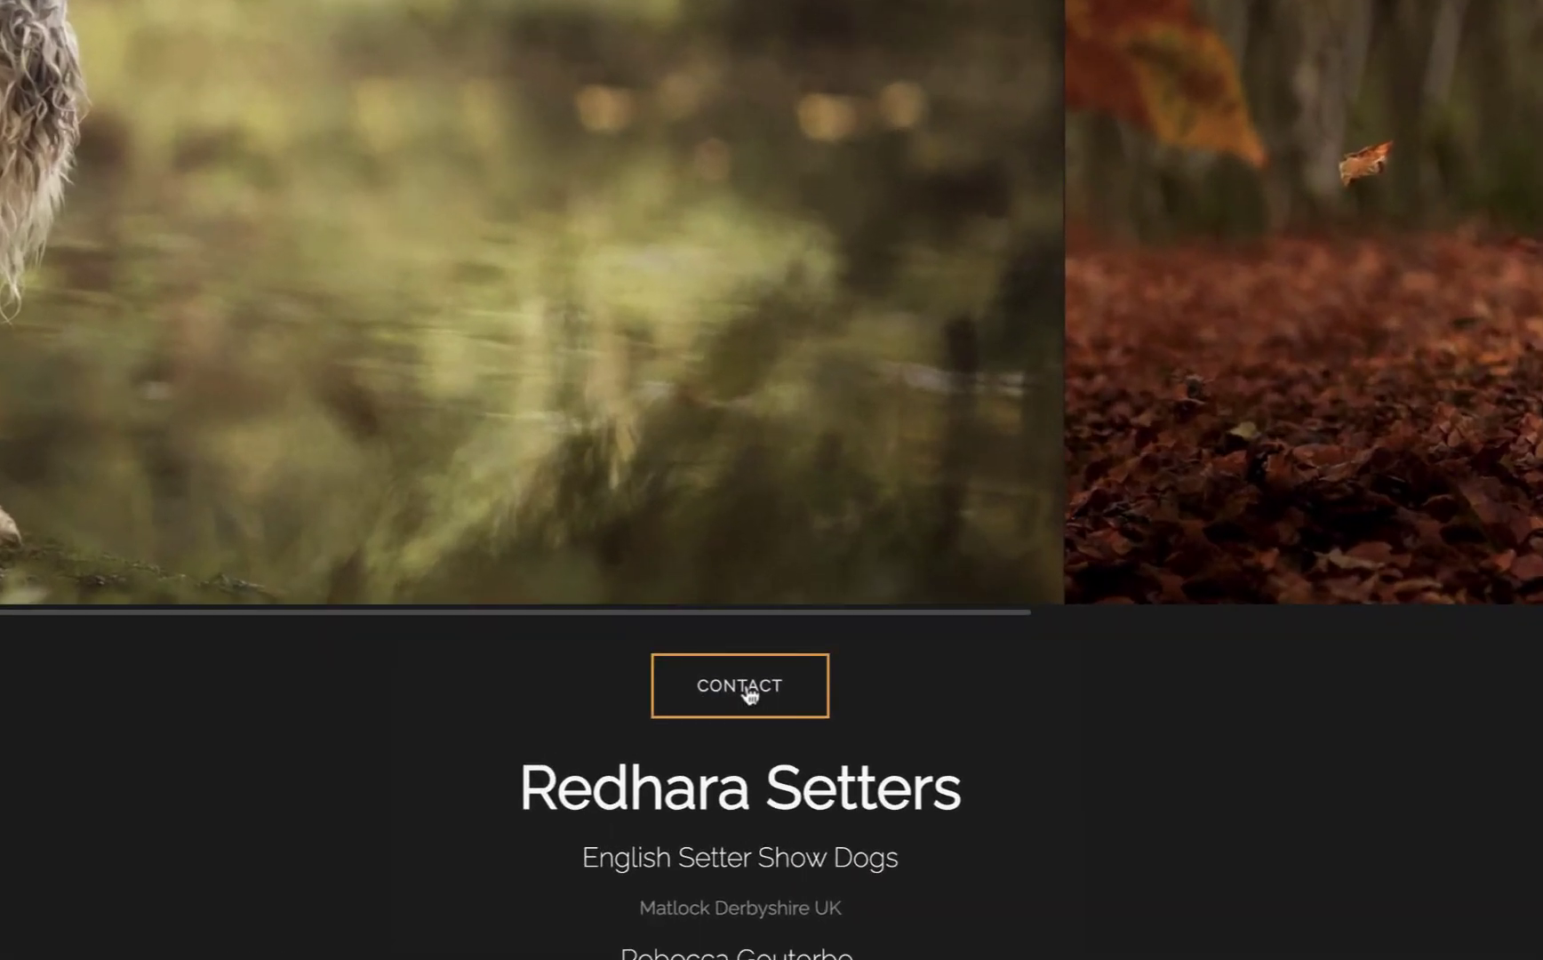
pyautogui.click(755, 633)
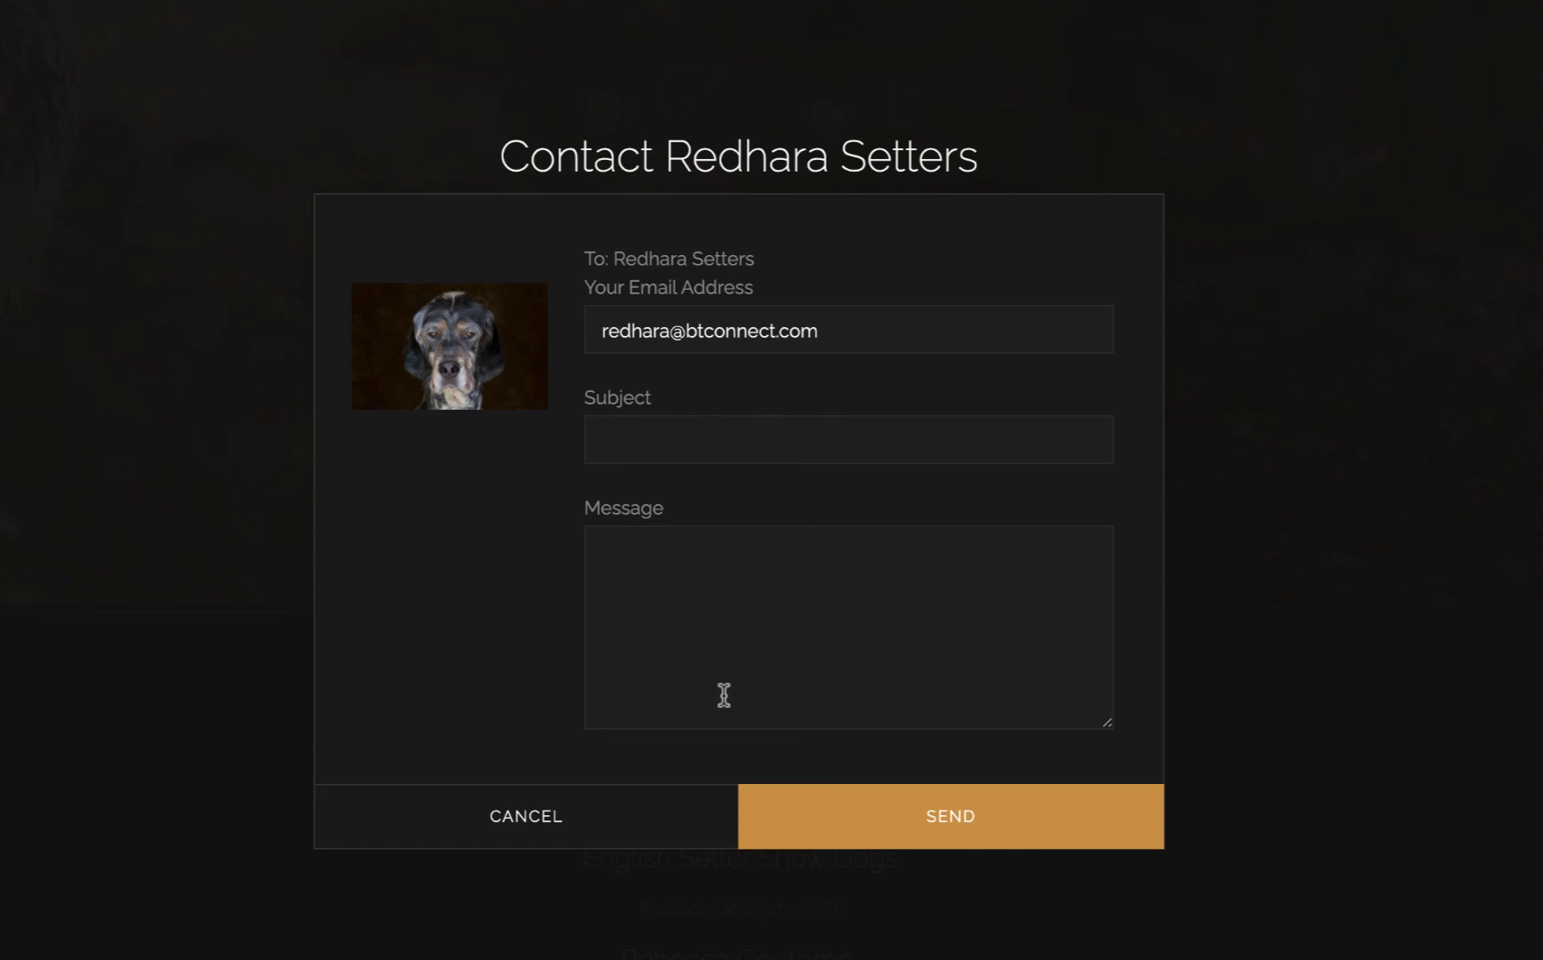
pyautogui.click(568, 824)
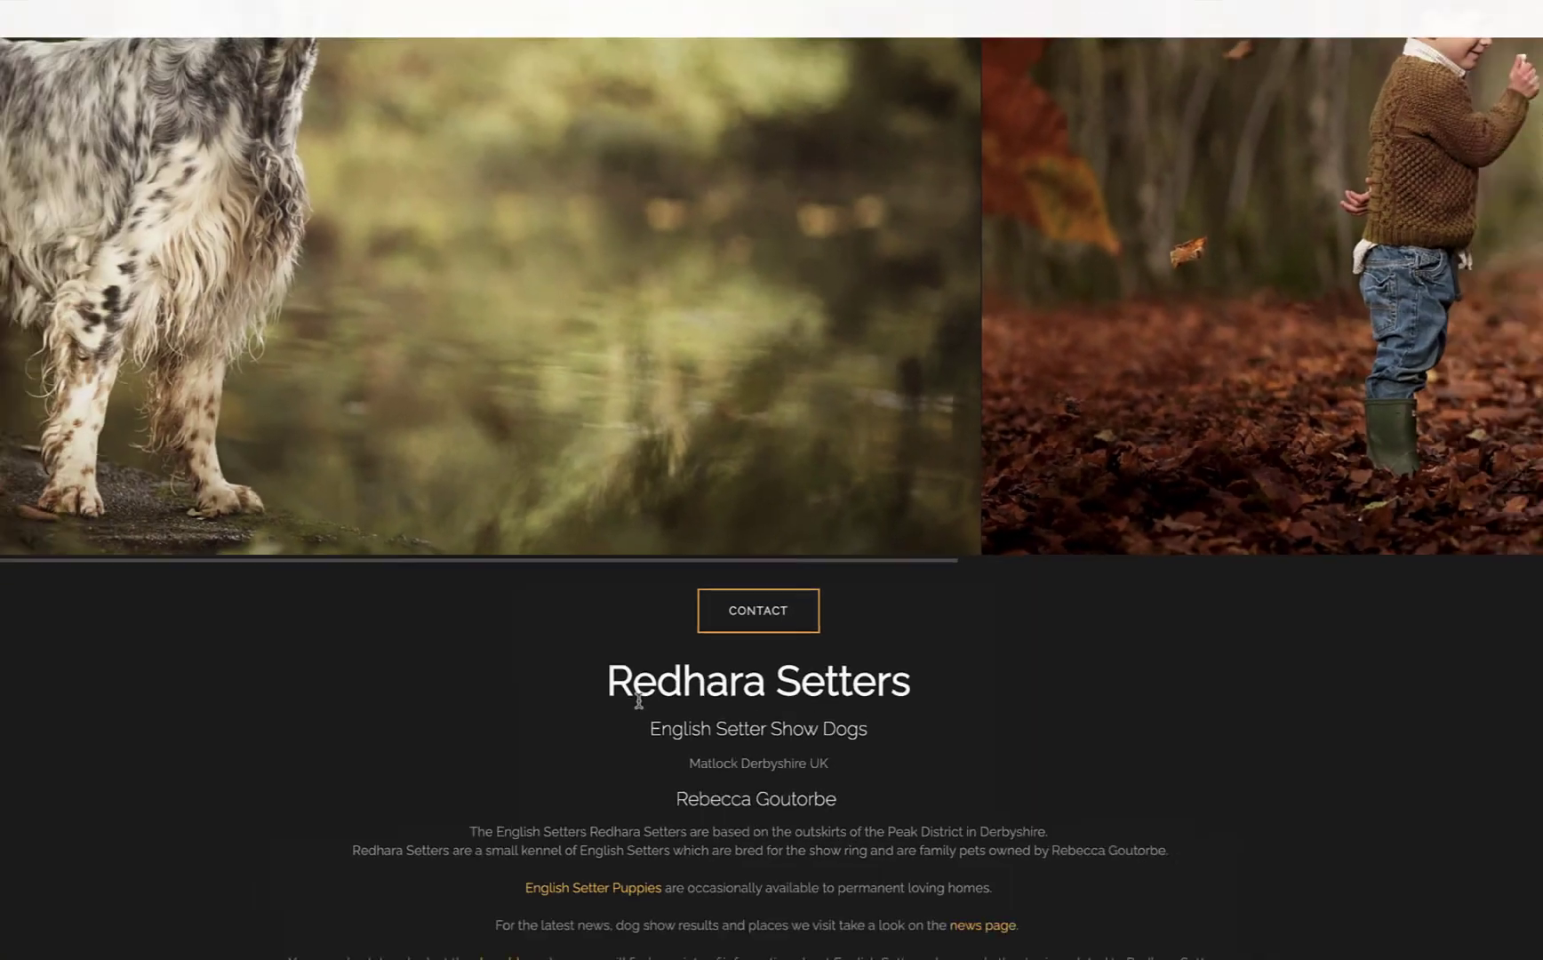